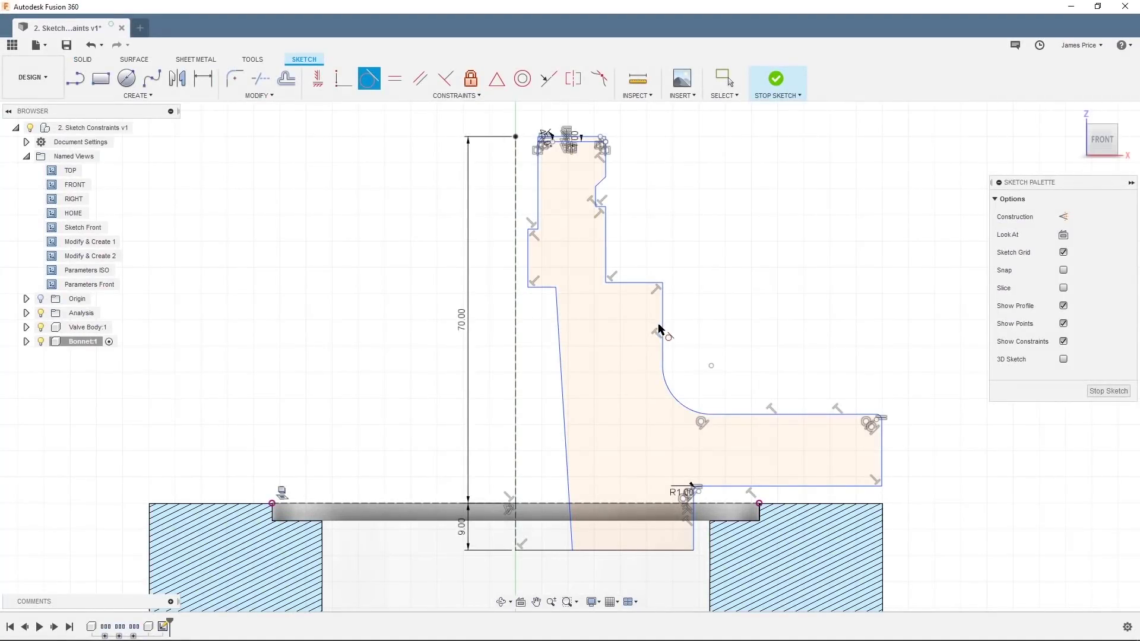
# Open the bonnet profile sketch, adjust the fillet arc, and make the slanted left edge vertical
pyautogui.click(663, 326)
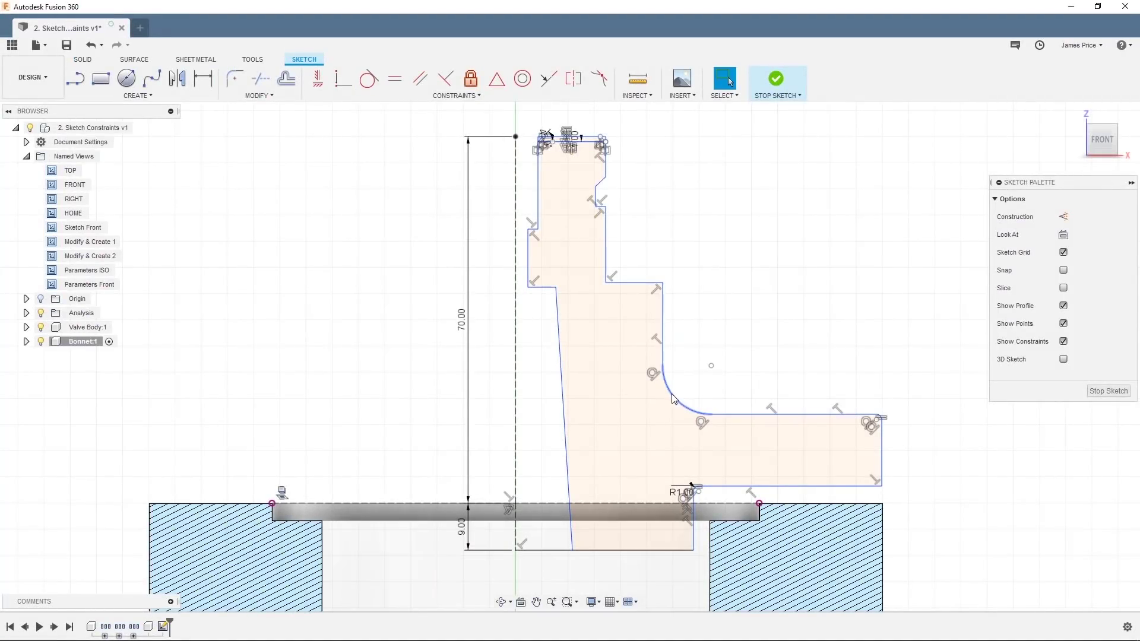
pyautogui.moveTo(673, 399)
pyautogui.mouseDown()
pyautogui.moveTo(692, 385)
pyautogui.moveTo(670, 406)
pyautogui.moveTo(677, 394)
pyautogui.mouseUp()
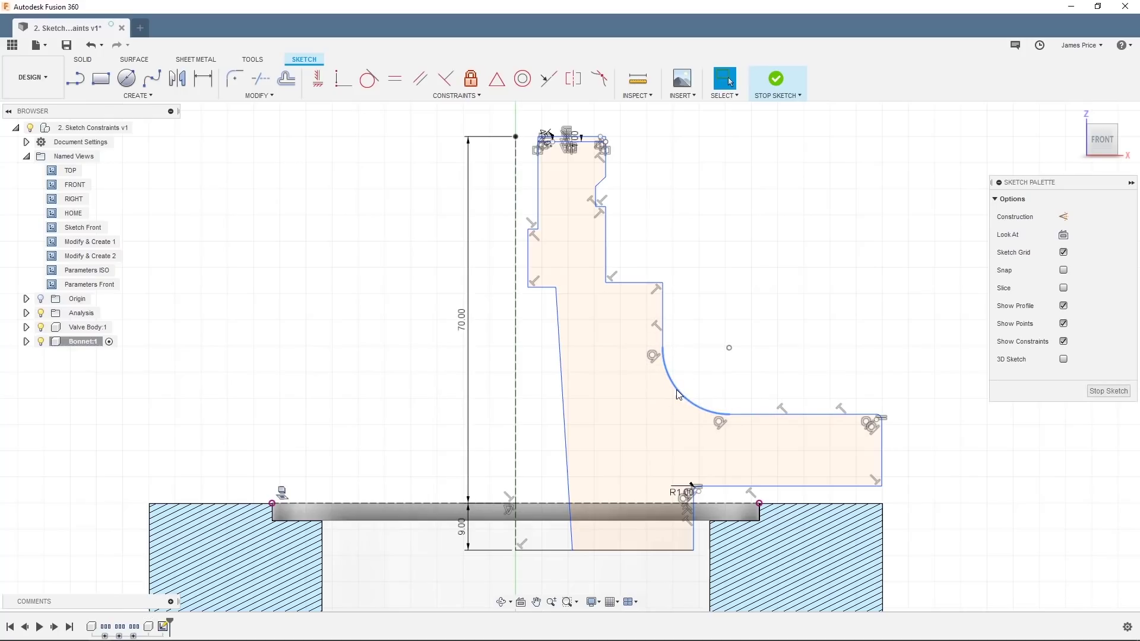
pyautogui.click(321, 86)
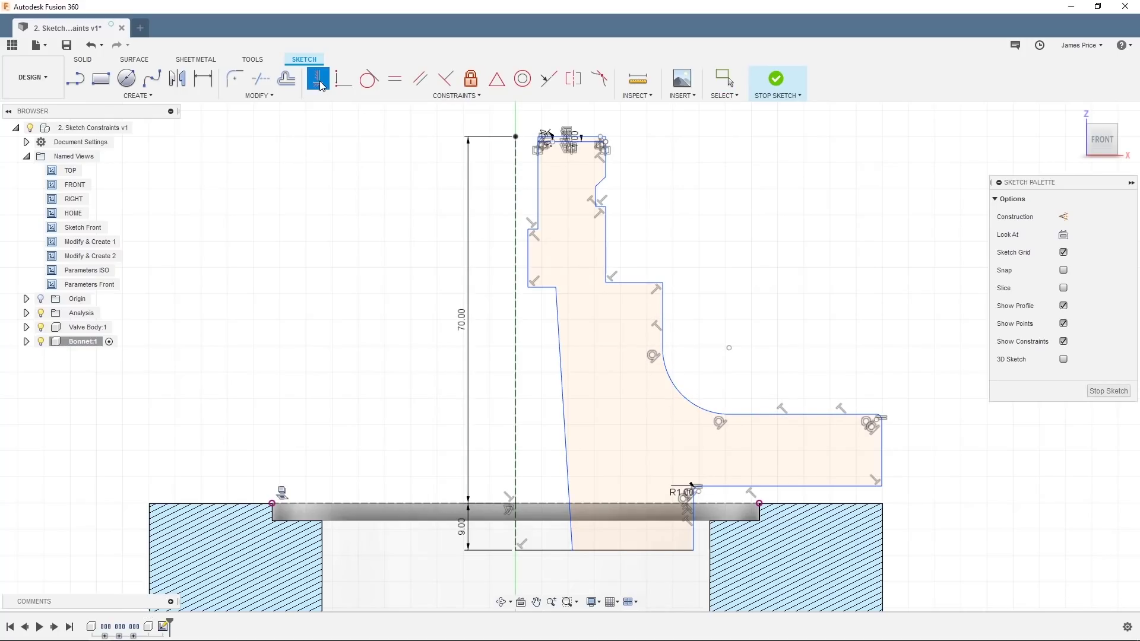
pyautogui.click(564, 377)
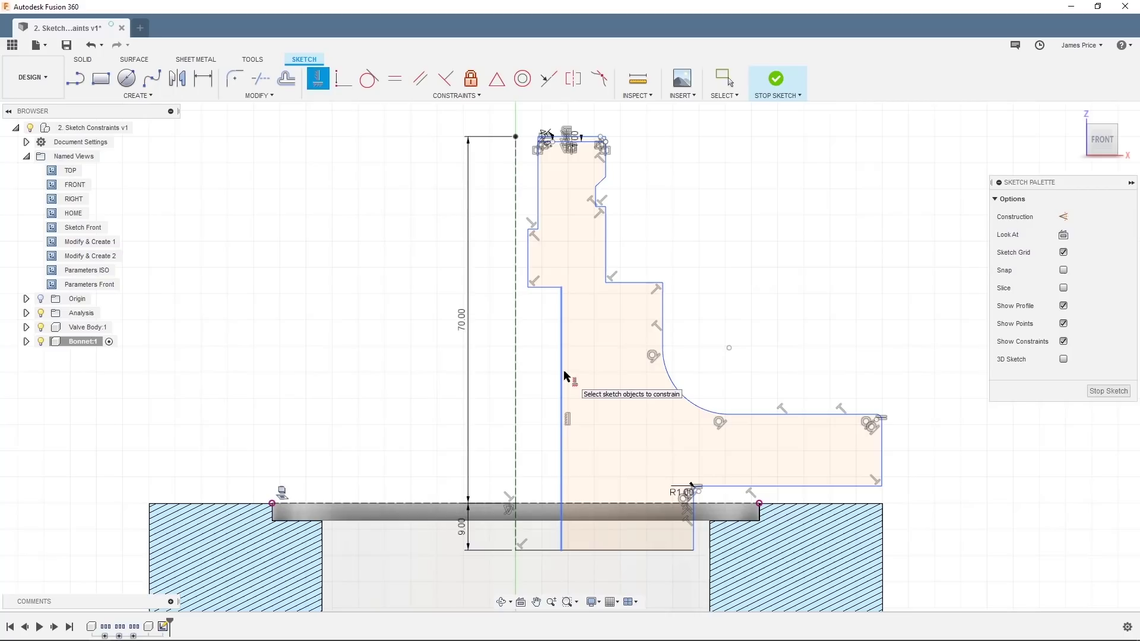
# Start a width dimension from the centreline to the profile's right edge
pyautogui.click(203, 79)
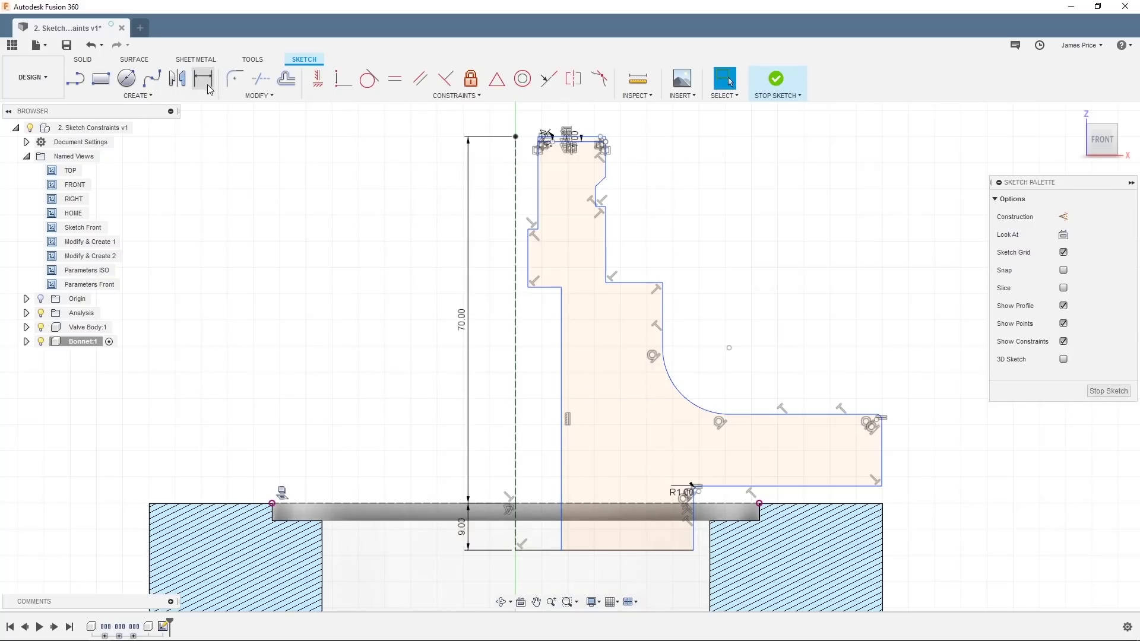
pyautogui.click(516, 441)
pyautogui.click(882, 469)
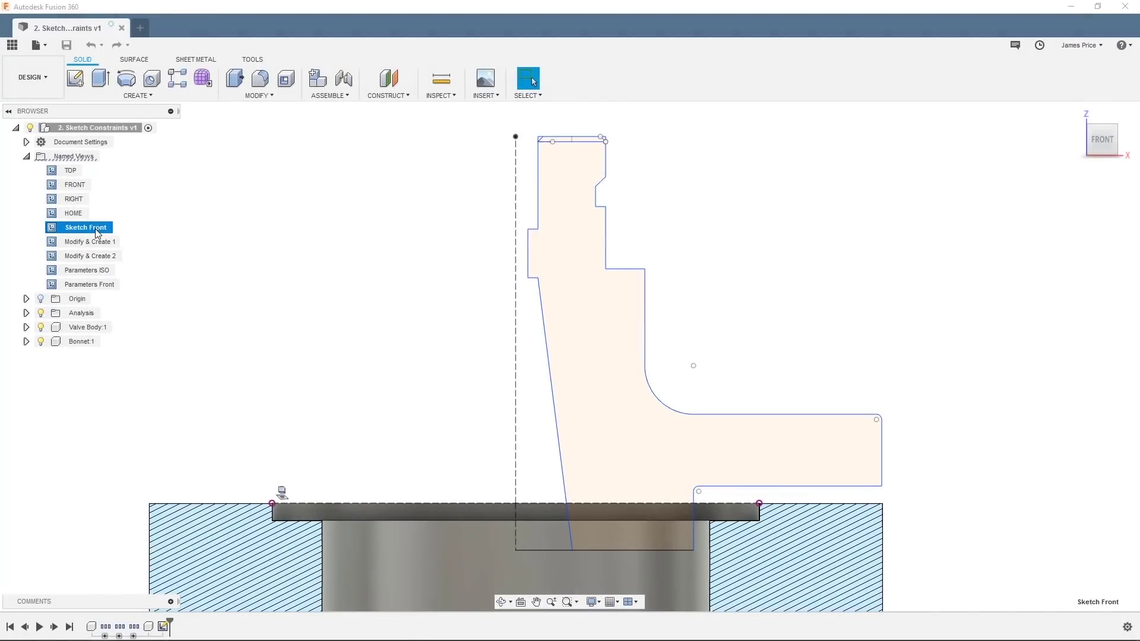
# Reopen the bonnet profile sketch and drag the step and left corner points to reshape it
pyautogui.rightClick(163, 626)
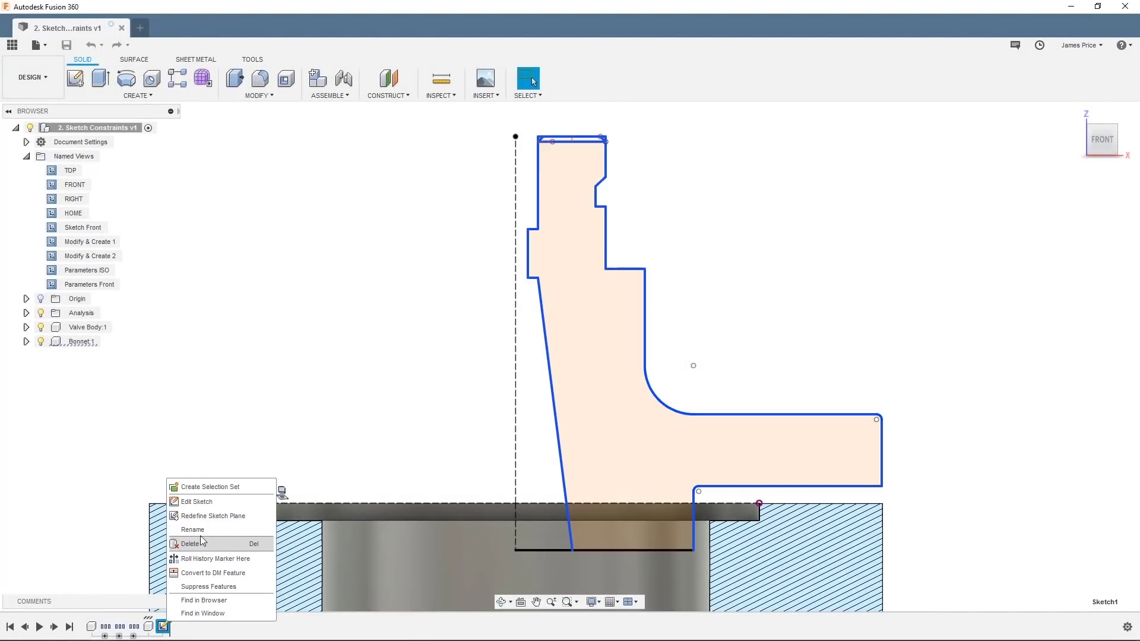
pyautogui.click(215, 502)
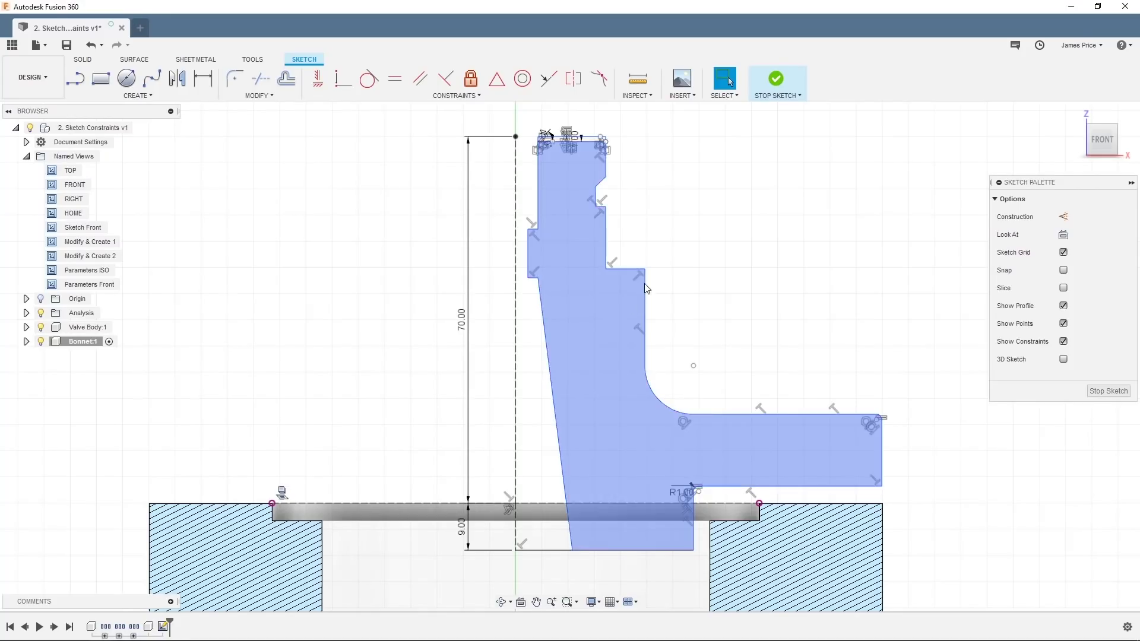
pyautogui.moveTo(645, 271)
pyautogui.mouseDown()
pyautogui.moveTo(633, 297)
pyautogui.moveTo(663, 283)
pyautogui.mouseUp()
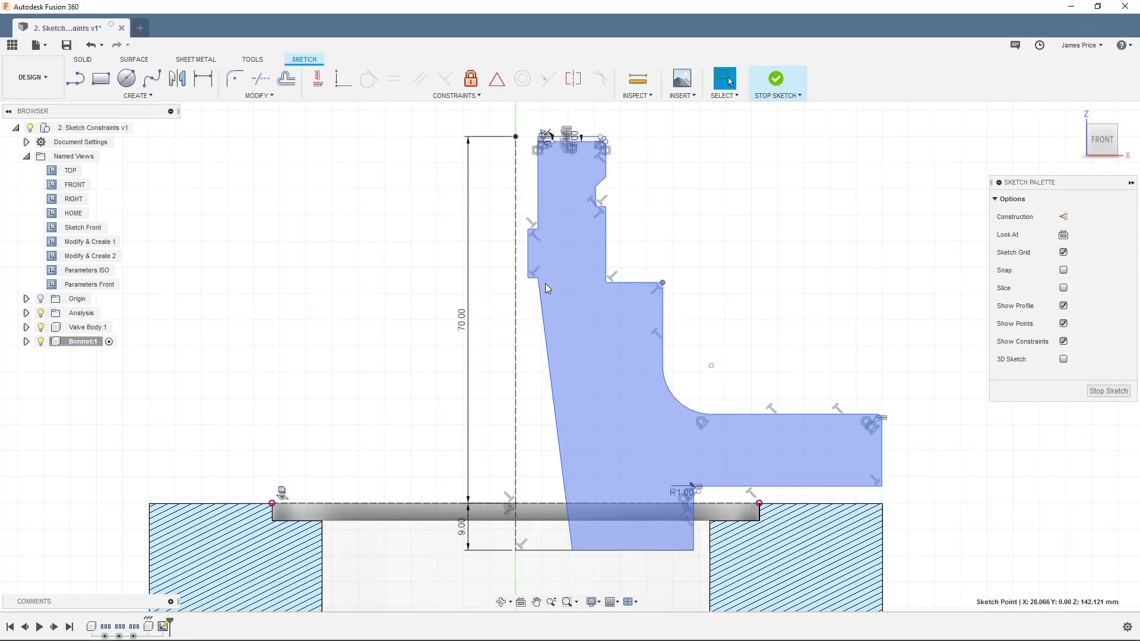
pyautogui.moveTo(538, 277)
pyautogui.mouseDown()
pyautogui.moveTo(597, 315)
pyautogui.moveTo(567, 286)
pyautogui.moveTo(557, 291)
pyautogui.mouseUp()
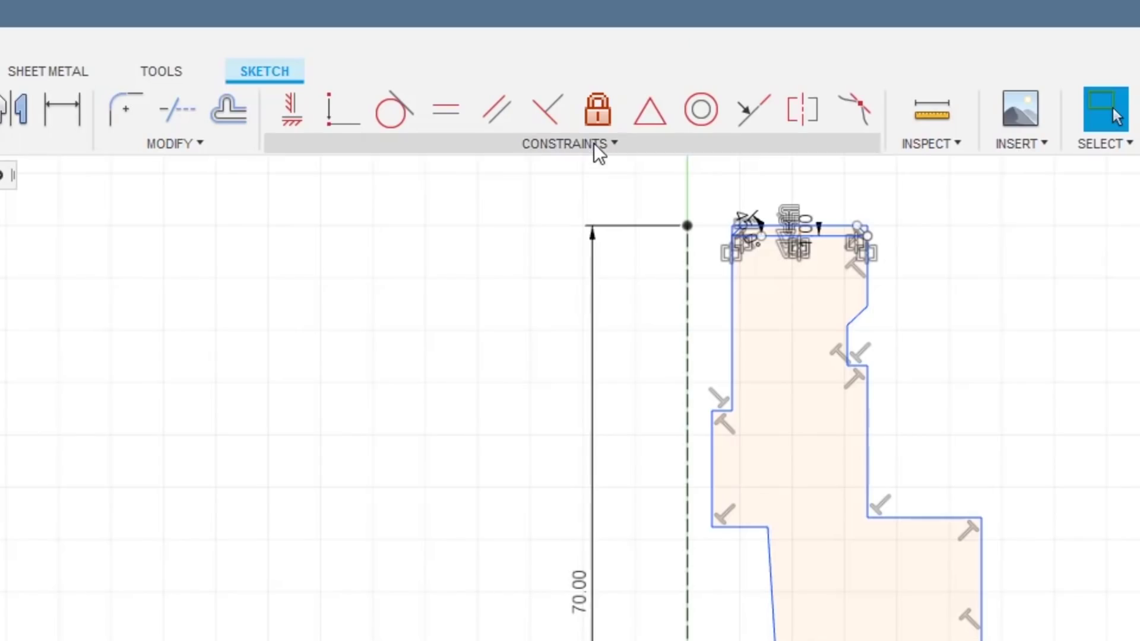
pyautogui.click(597, 145)
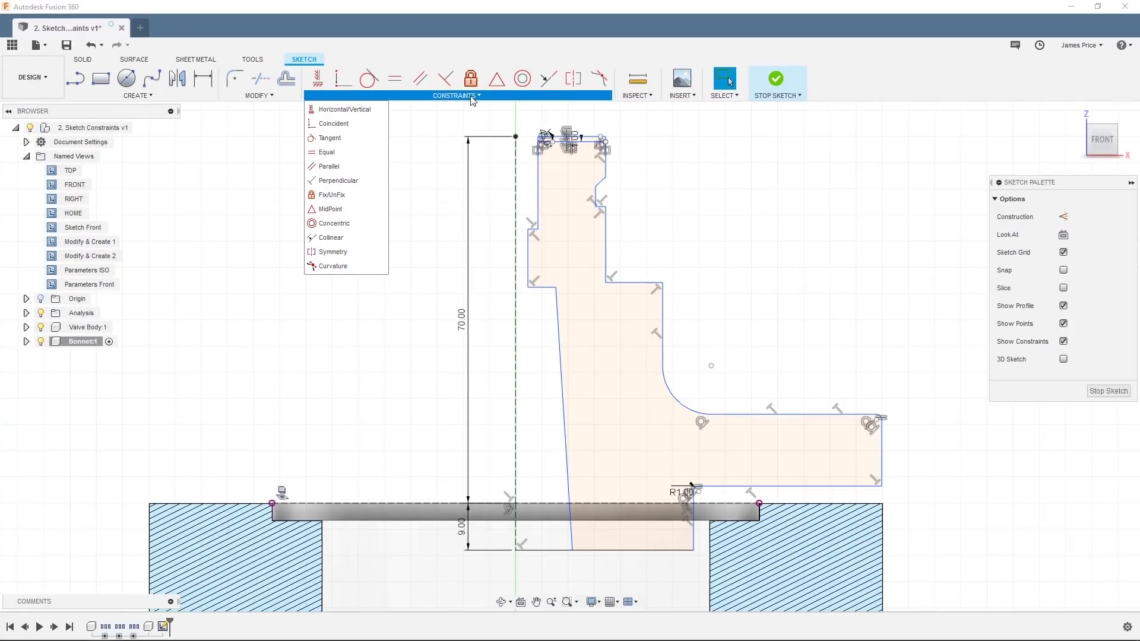
pyautogui.click(473, 99)
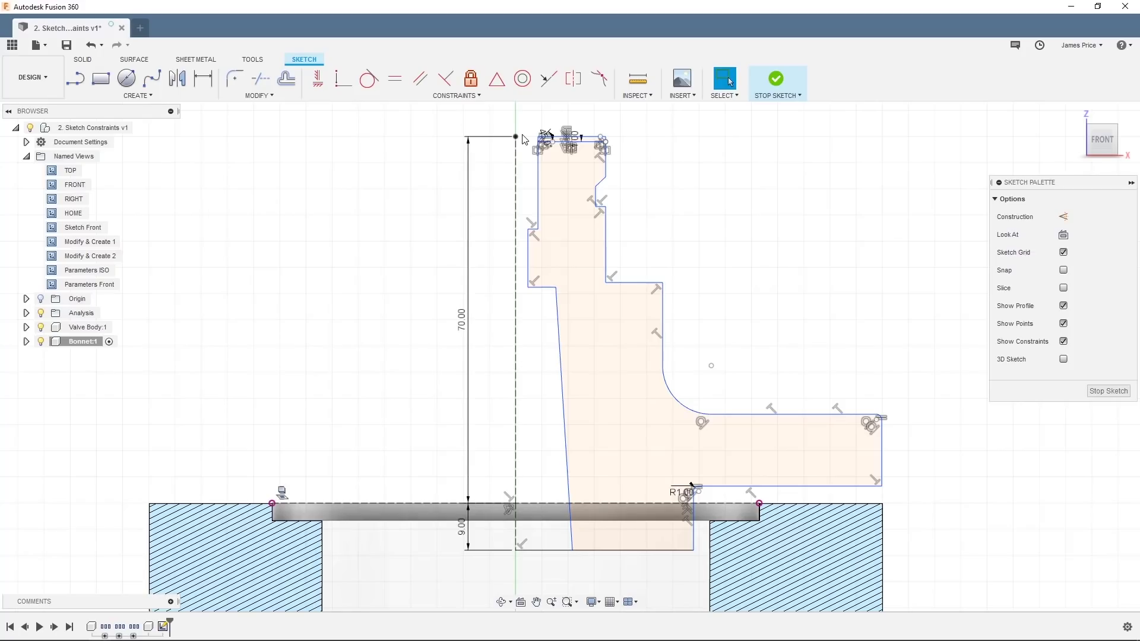
# Make the fillet arc tangent to the vertical edge above it, then drag to resize its radius
pyautogui.click(368, 79)
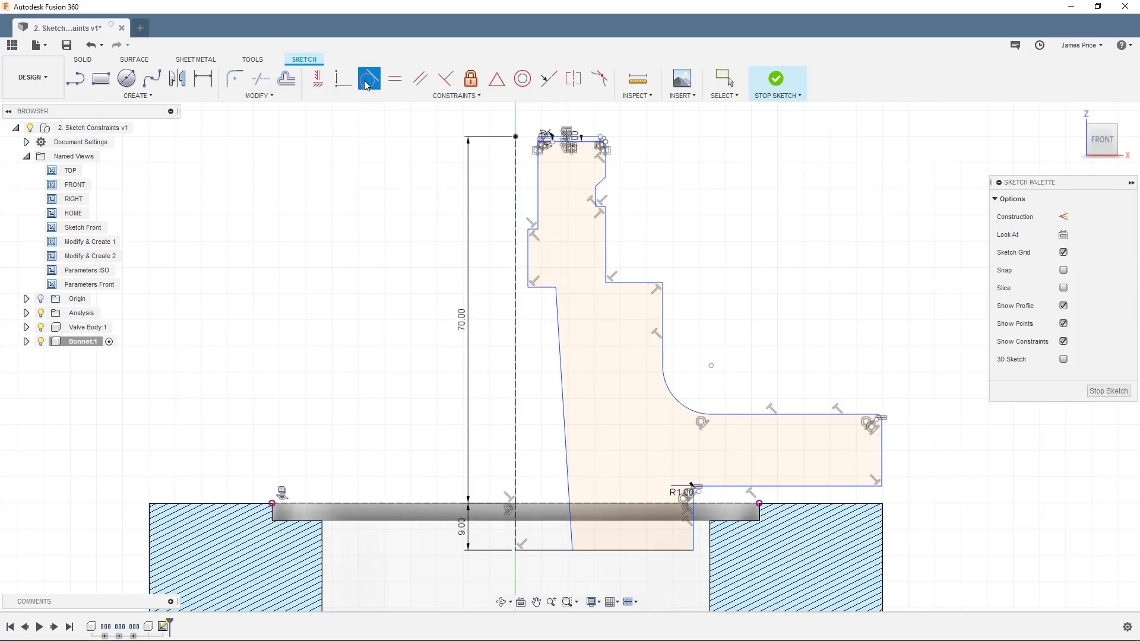
pyautogui.click(662, 329)
pyautogui.click(676, 395)
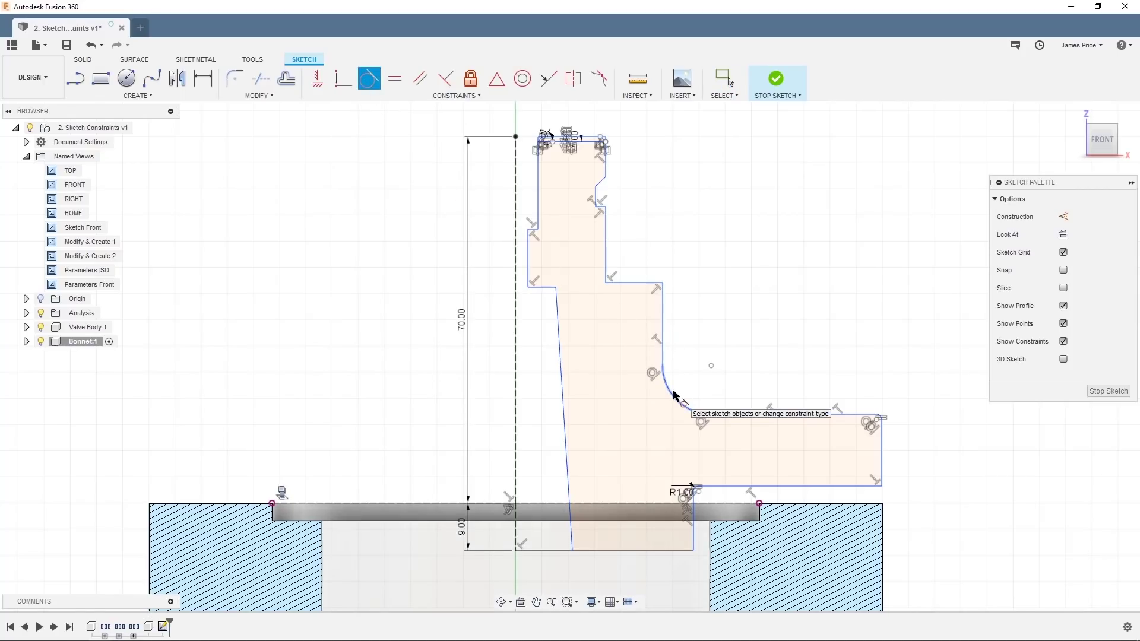
pyautogui.press('Escape')
pyautogui.moveTo(676, 395)
pyautogui.mouseDown()
pyautogui.moveTo(692, 383)
pyautogui.moveTo(666, 396)
pyautogui.moveTo(679, 395)
pyautogui.mouseUp()
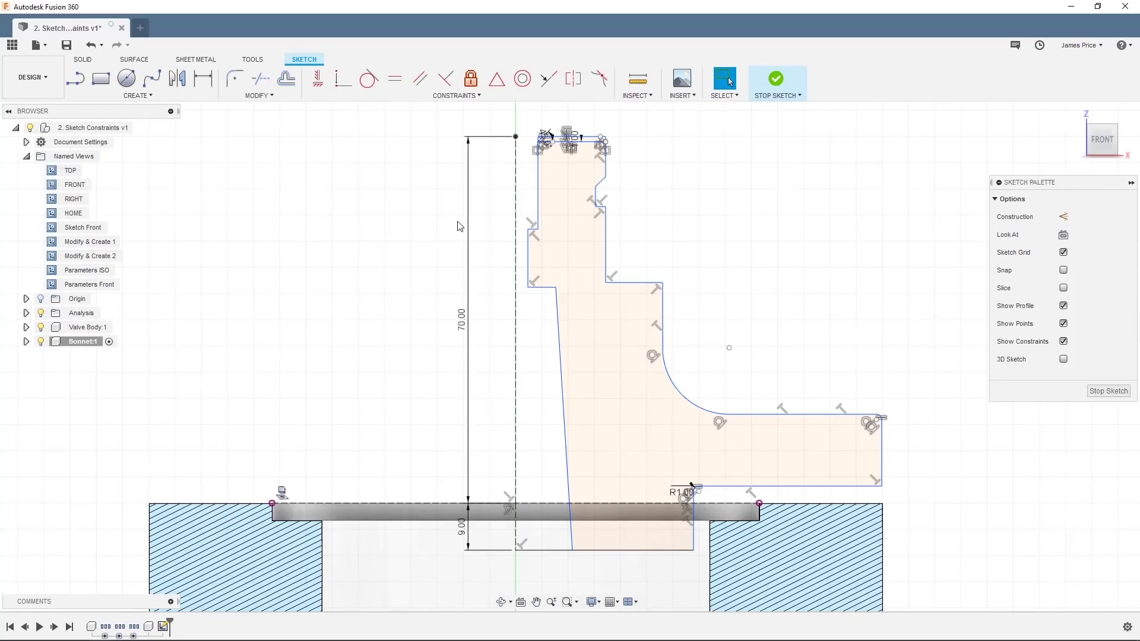
# Constrain the slanted lower left edge of the bonnet profile to vertical
pyautogui.click(319, 80)
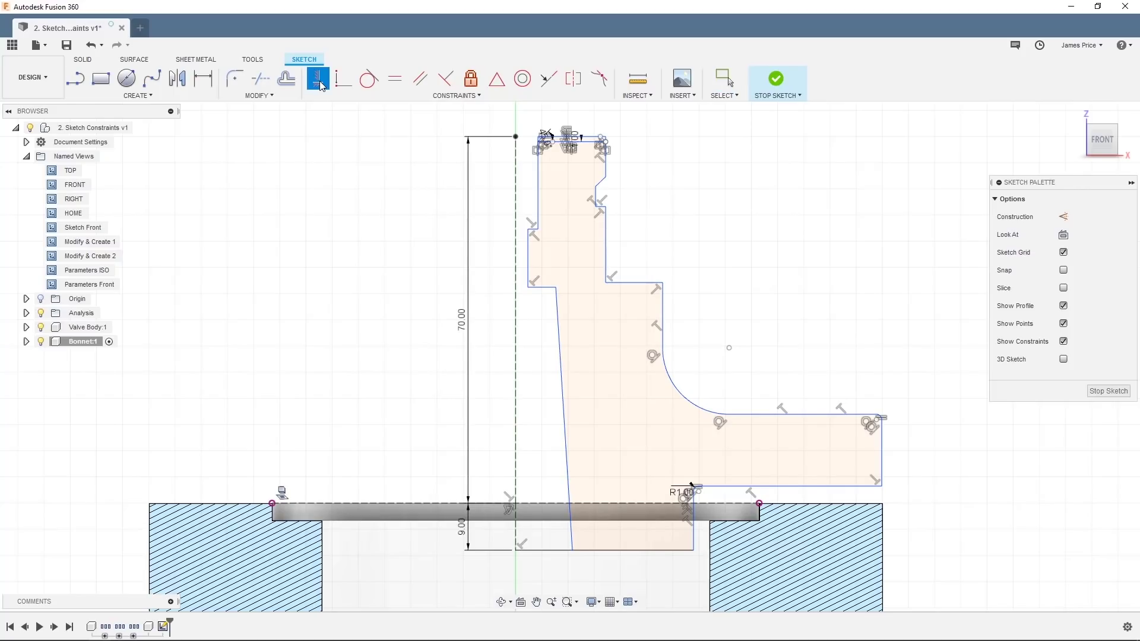
pyautogui.click(565, 377)
pyautogui.press('Escape')
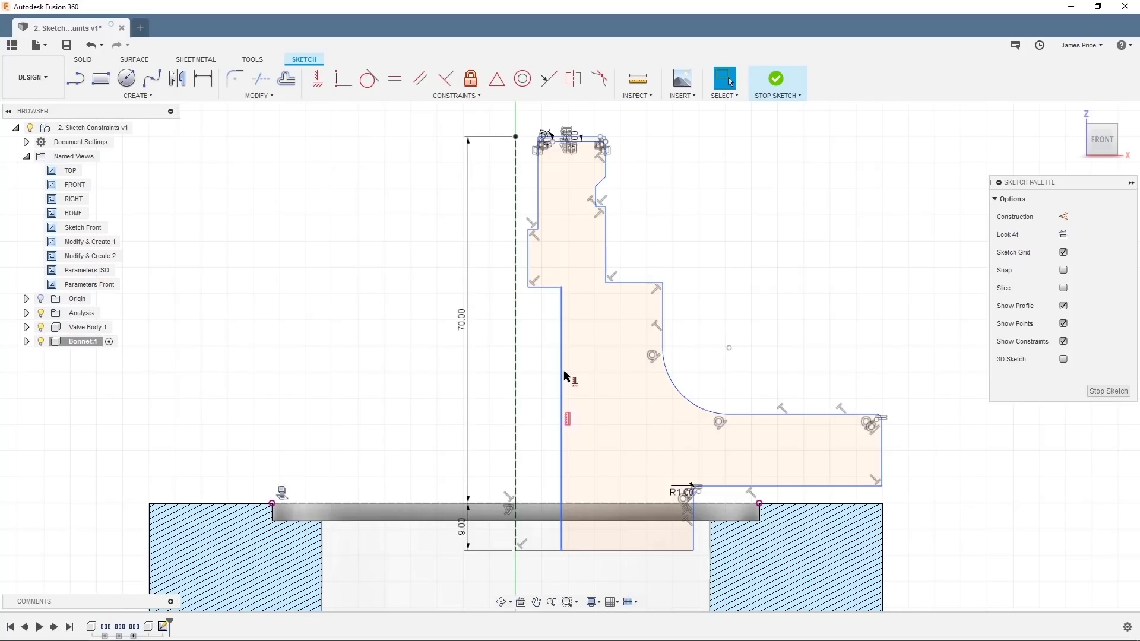
# Dimension the centreline-to-right-edge width below the profile and change it from 69.887 to 70 mm
pyautogui.click(203, 81)
pyautogui.click(516, 446)
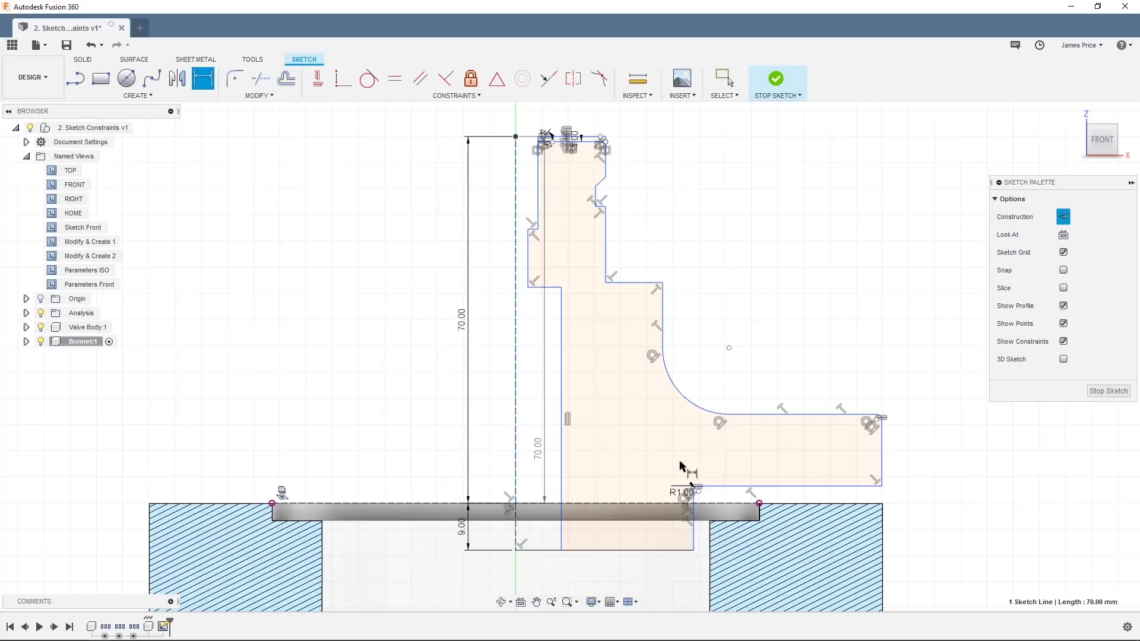
pyautogui.click(882, 472)
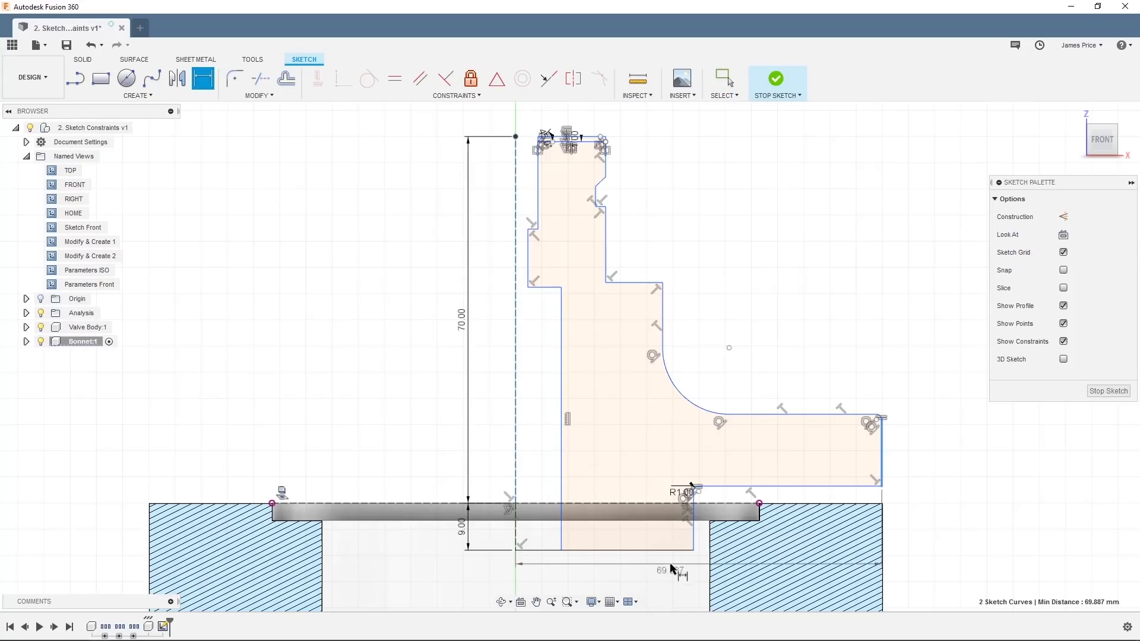
pyautogui.click(671, 568)
pyautogui.press('Return')
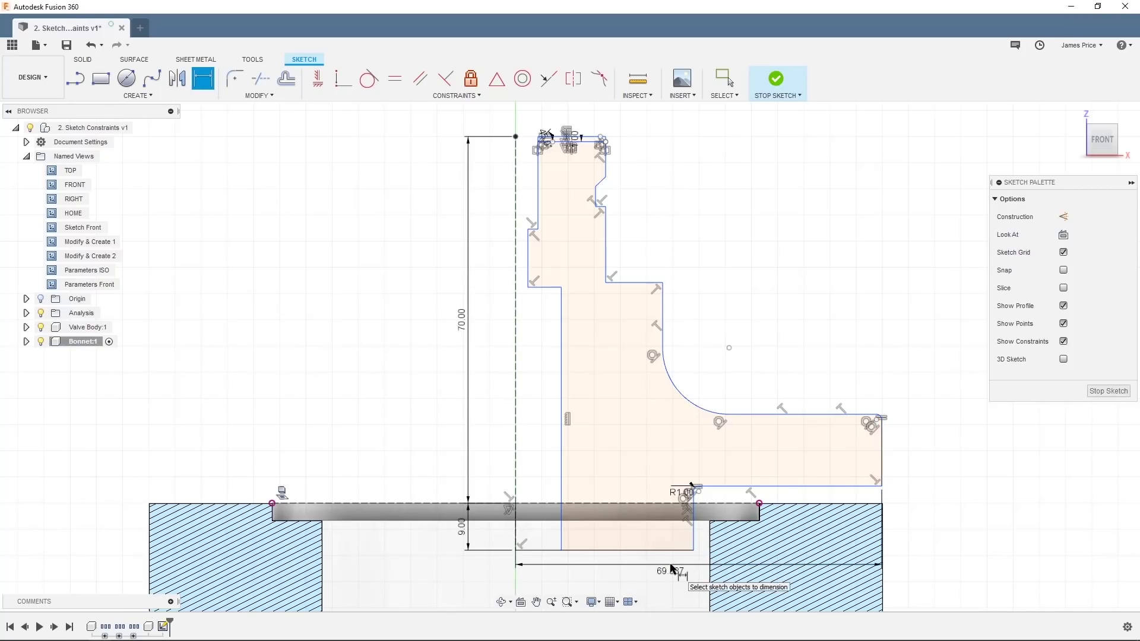
pyautogui.press('Escape')
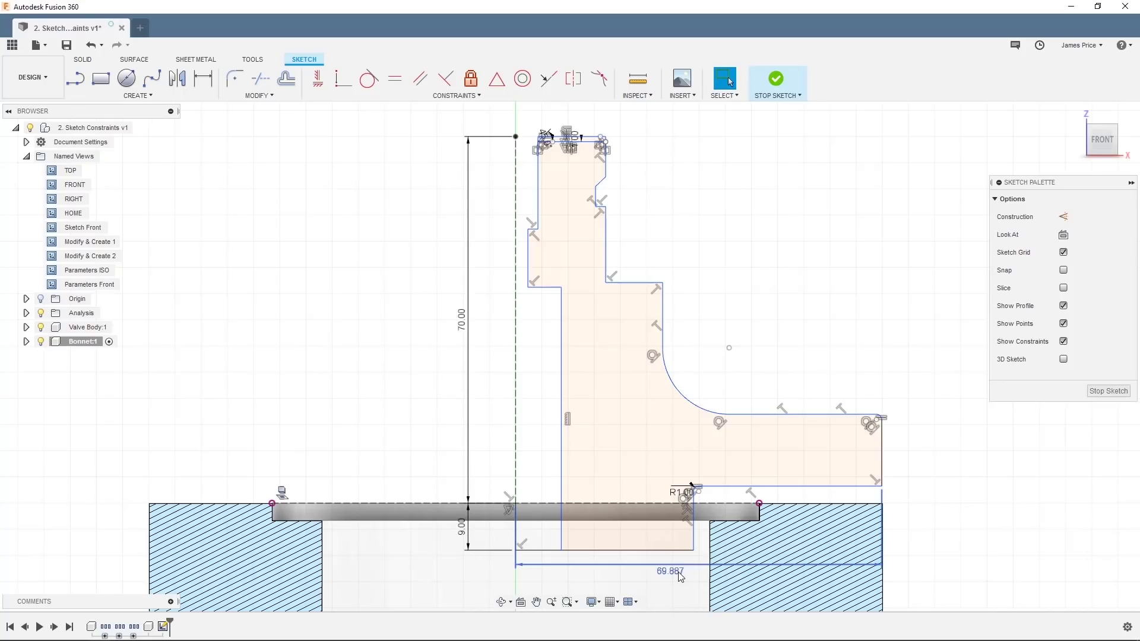
pyautogui.doubleClick(671, 572)
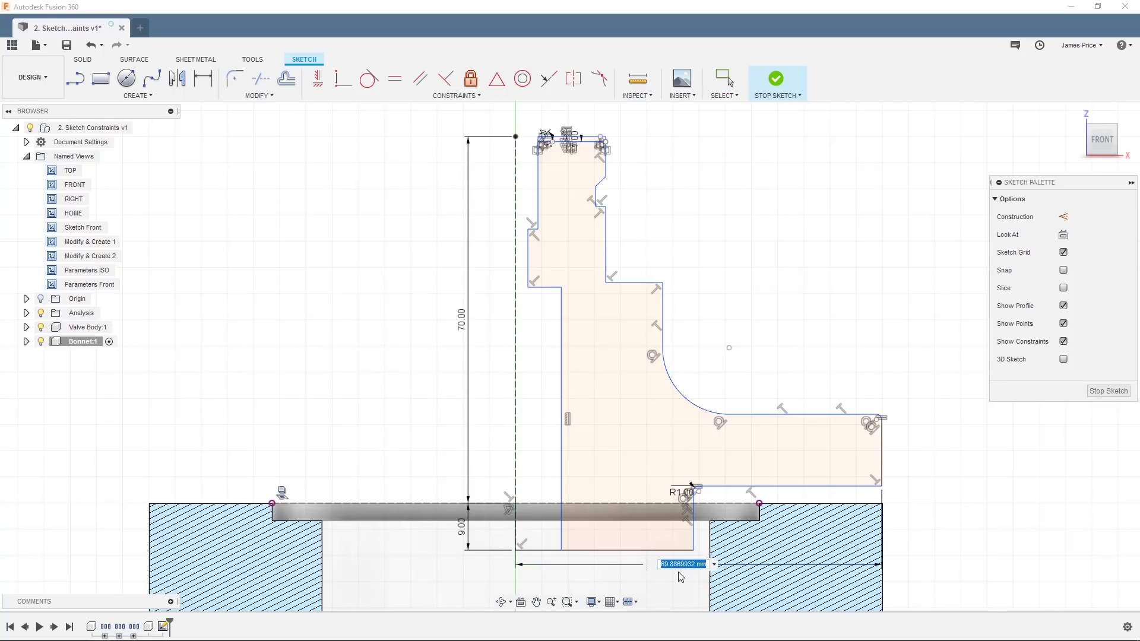
pyautogui.write('70')
pyautogui.press('Return')
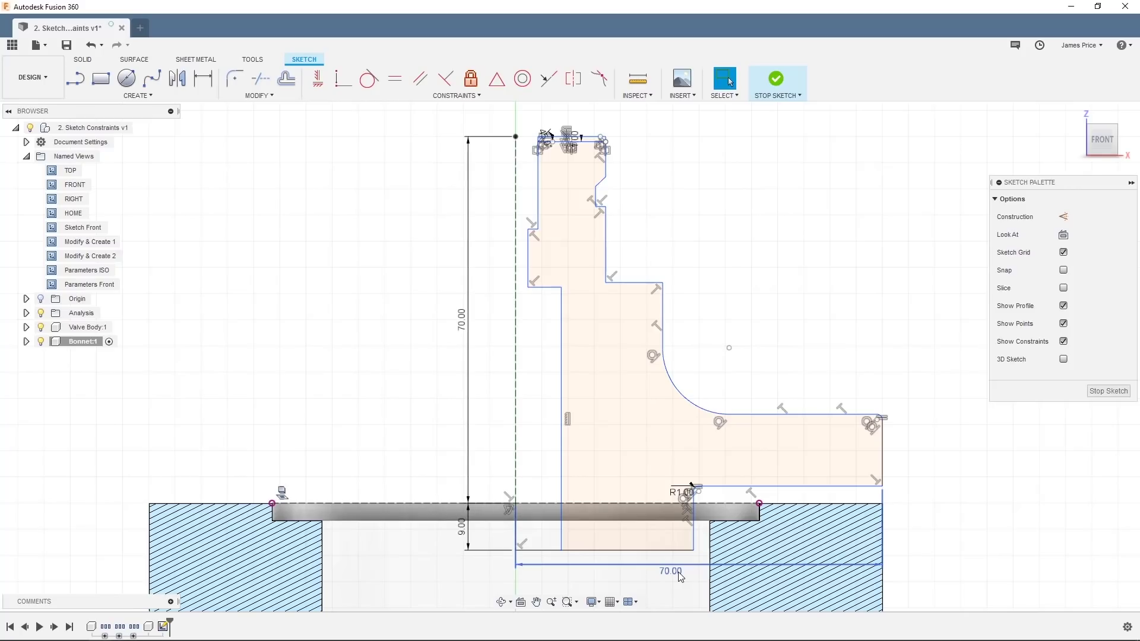
# Add a radius dimension to the fillet arc and set it to 5 mm
pyautogui.click(203, 78)
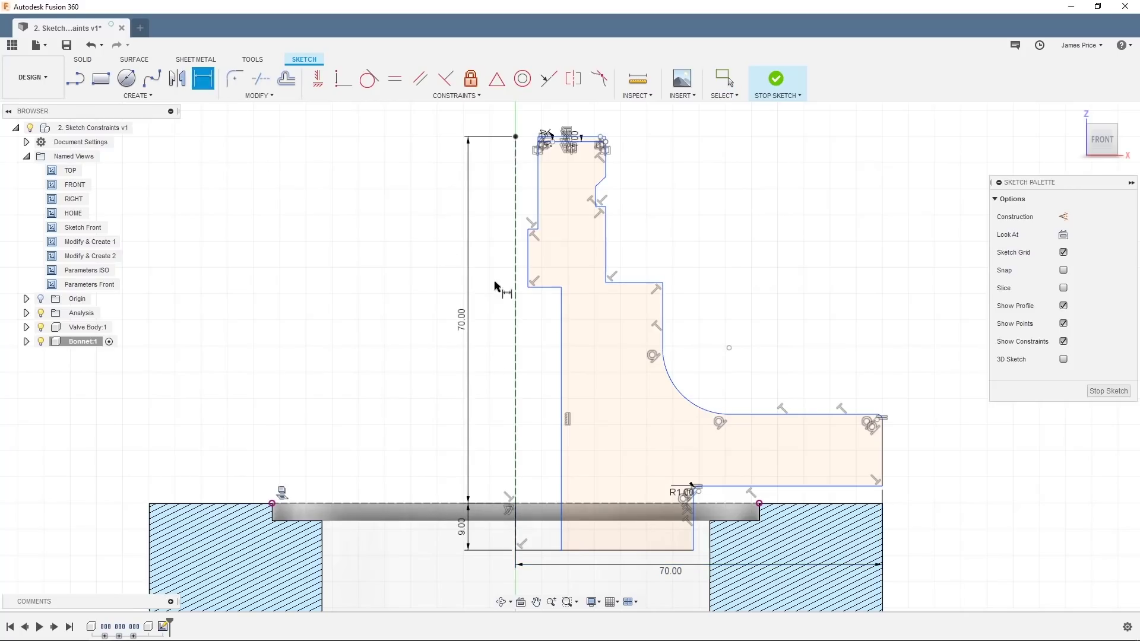
pyautogui.click(664, 389)
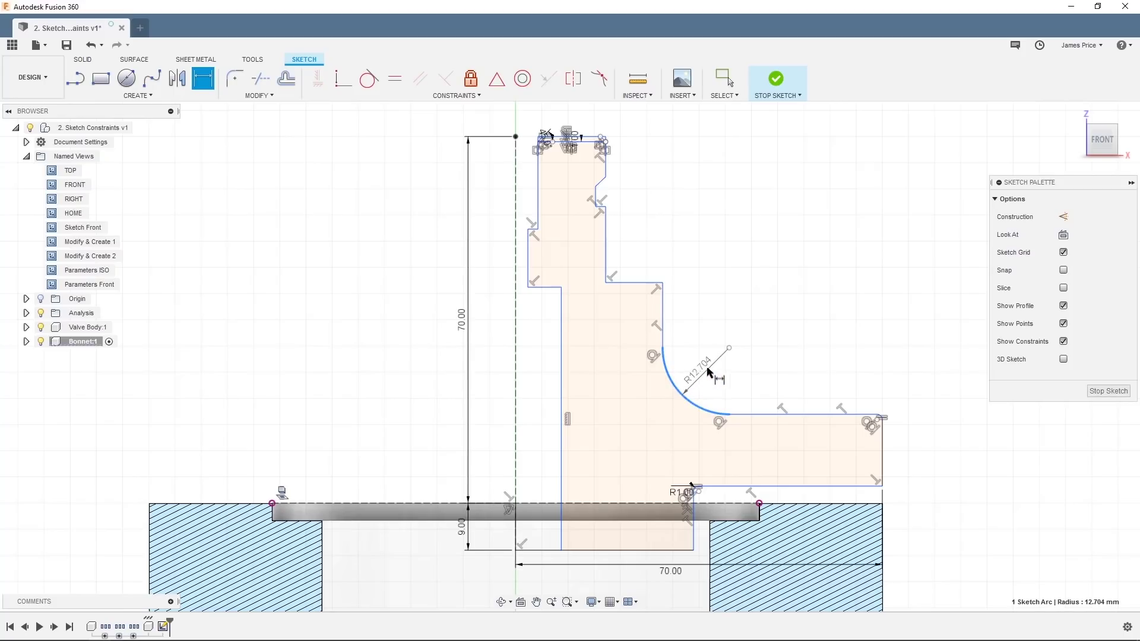
pyautogui.click(709, 372)
pyautogui.write('5')
pyautogui.press('Return')
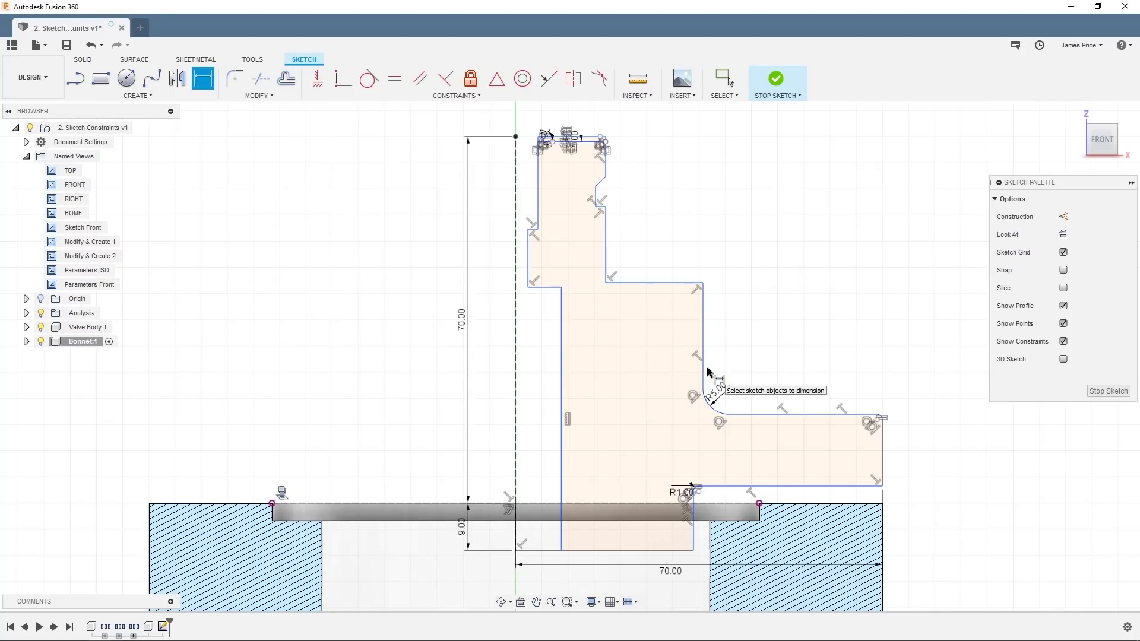
pyautogui.press('Escape')
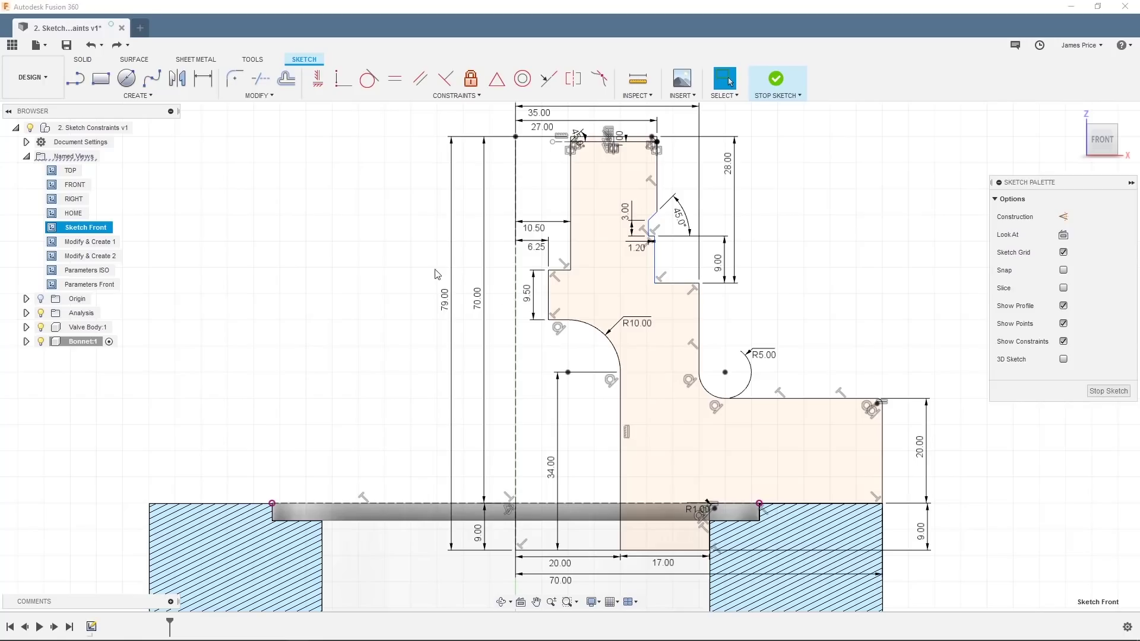
# Try changing R10.00 to 5 and 9.50 to 6, then undo the trial edits
pyautogui.doubleClick(635, 325)
pyautogui.write('5')
pyautogui.press('Return')
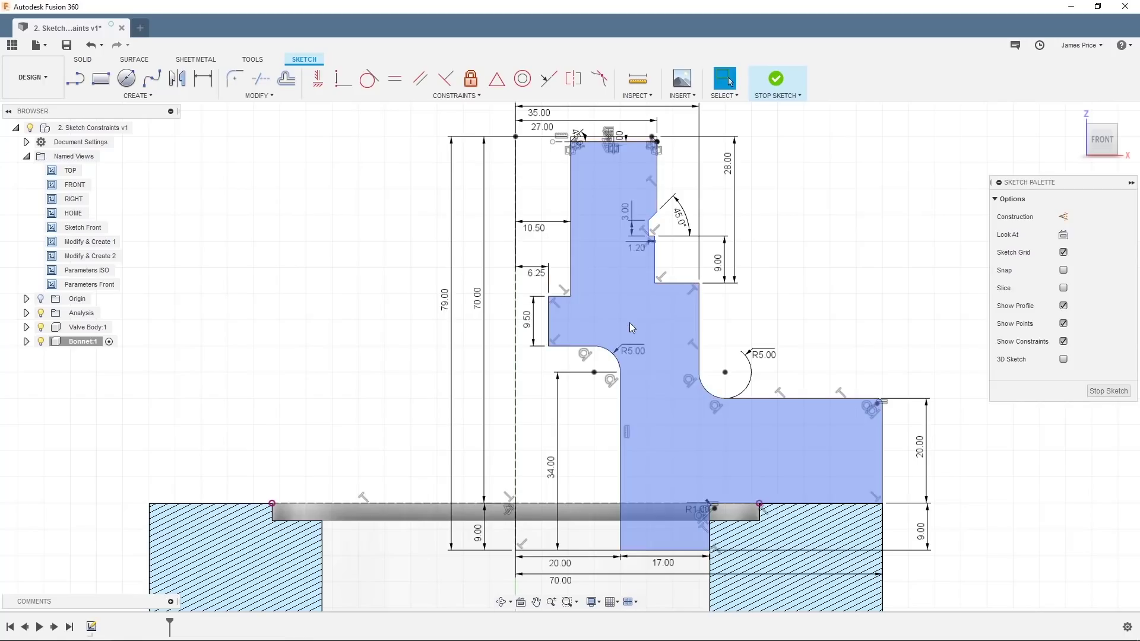
pyautogui.doubleClick(528, 323)
pyautogui.write('6')
pyautogui.press('Return')
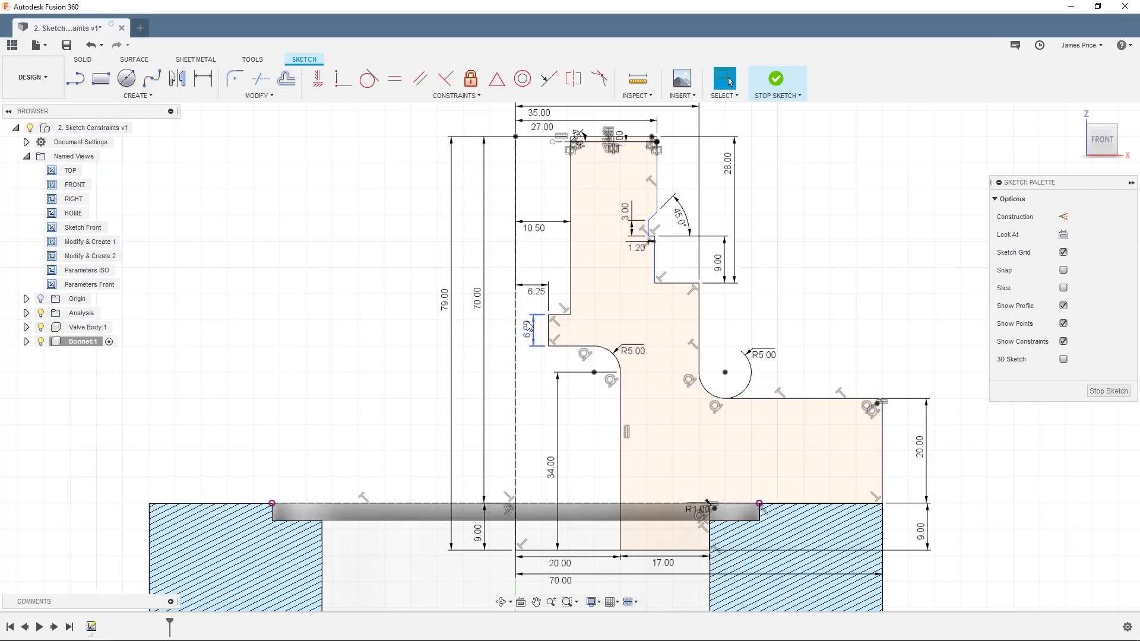
pyautogui.hotkey('ctrl', 'z')
pyautogui.hotkey('ctrl', 'z')
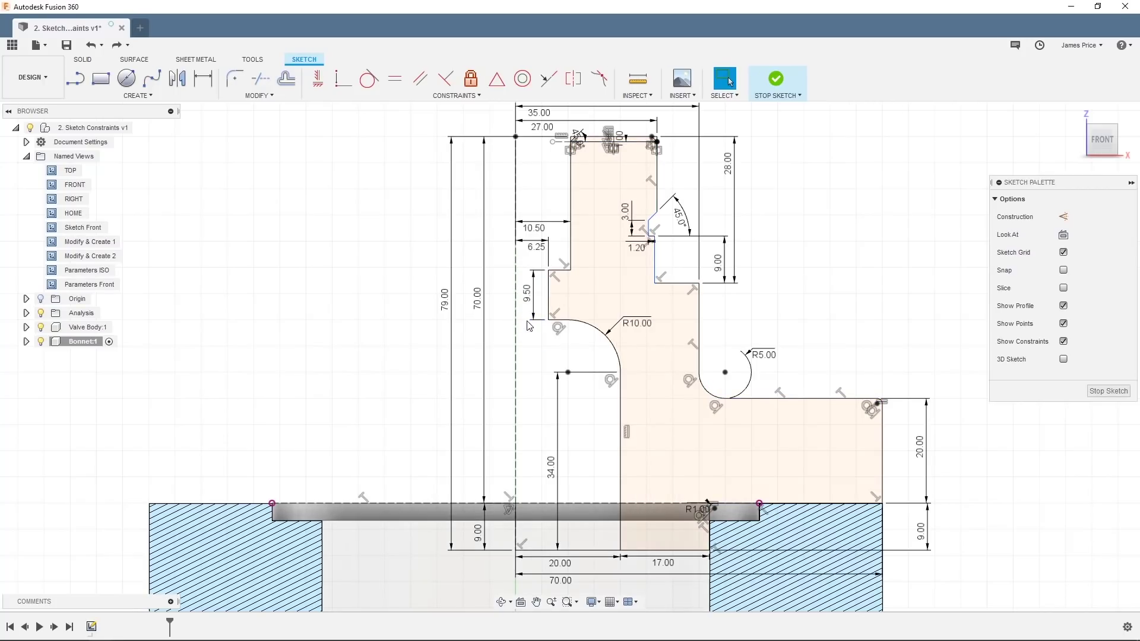
# Zoom to the chamfer groove, make the lower vertical edge collinear with the upper one, and restore Sketch Front view
pyautogui.click(568, 604)
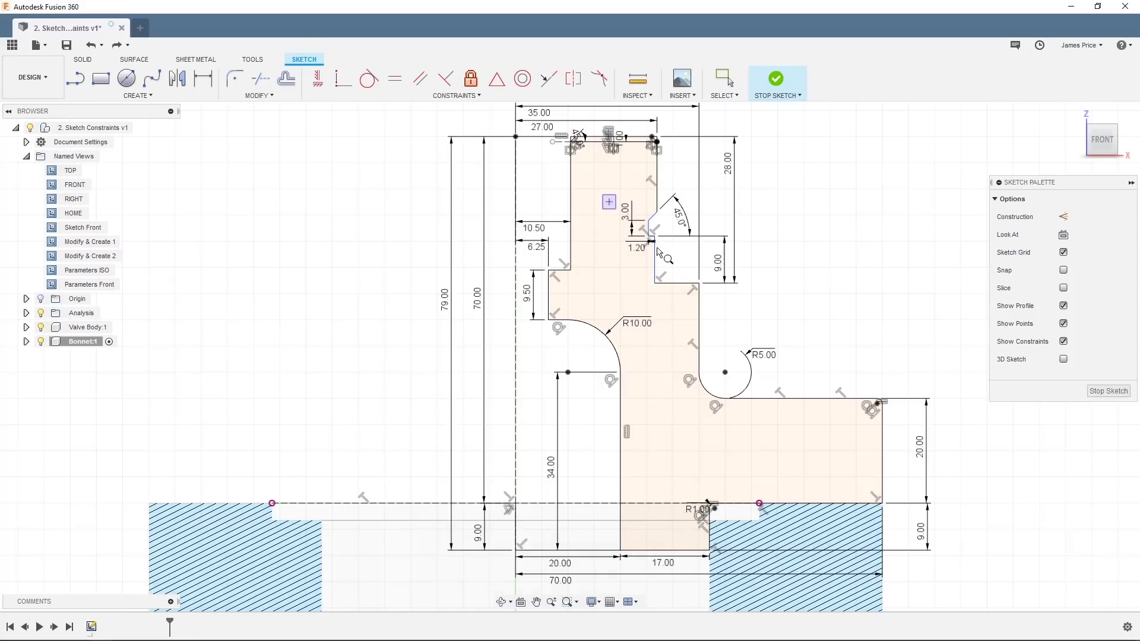
pyautogui.moveTo(658, 252); pyautogui.dragTo(725, 287)
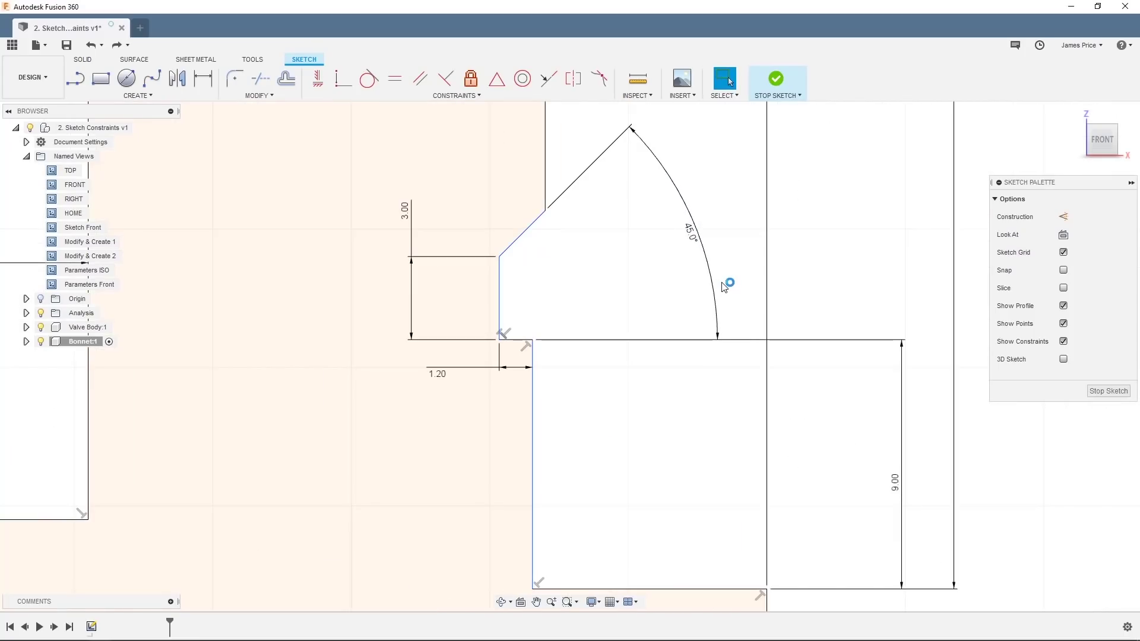
pyautogui.click(548, 81)
pyautogui.click(546, 175)
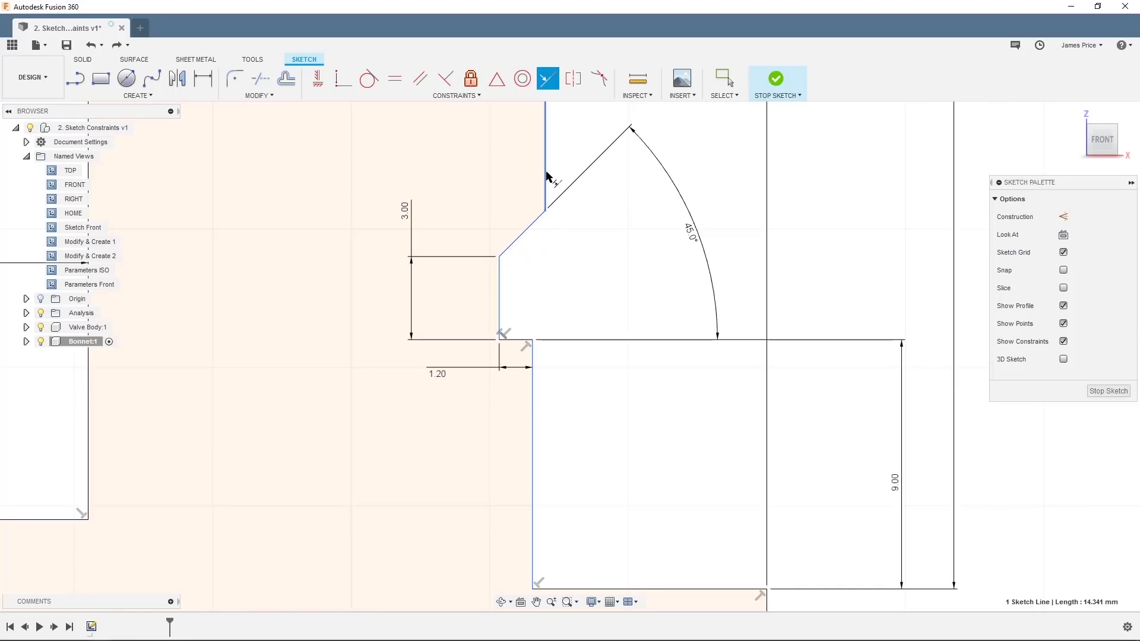
pyautogui.click(532, 419)
pyautogui.press('Escape')
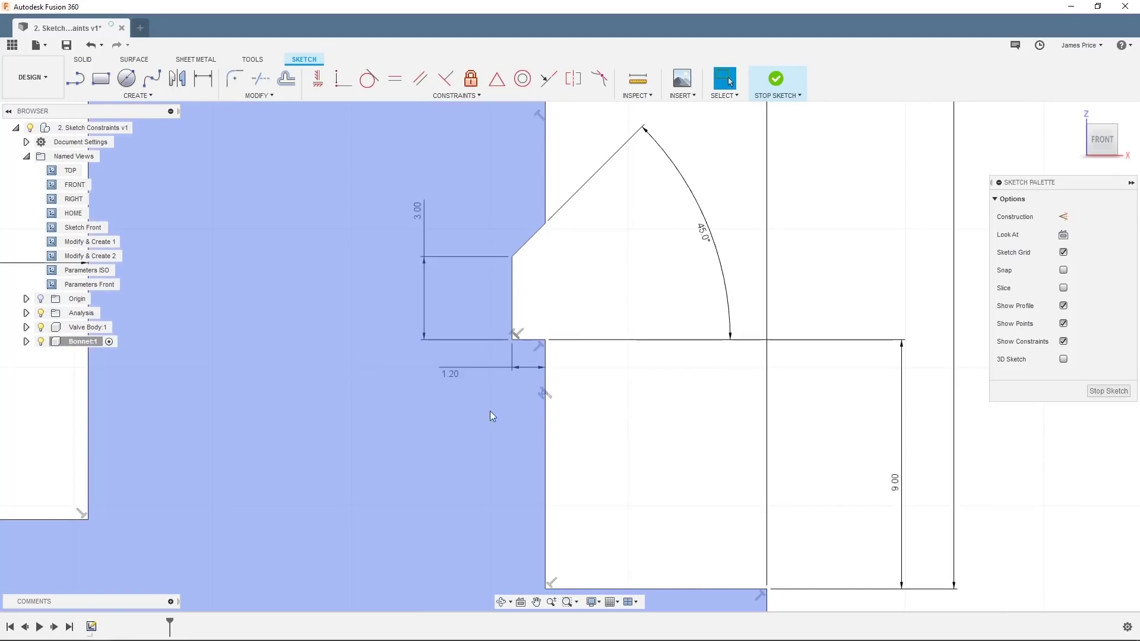
pyautogui.doubleClick(100, 231)
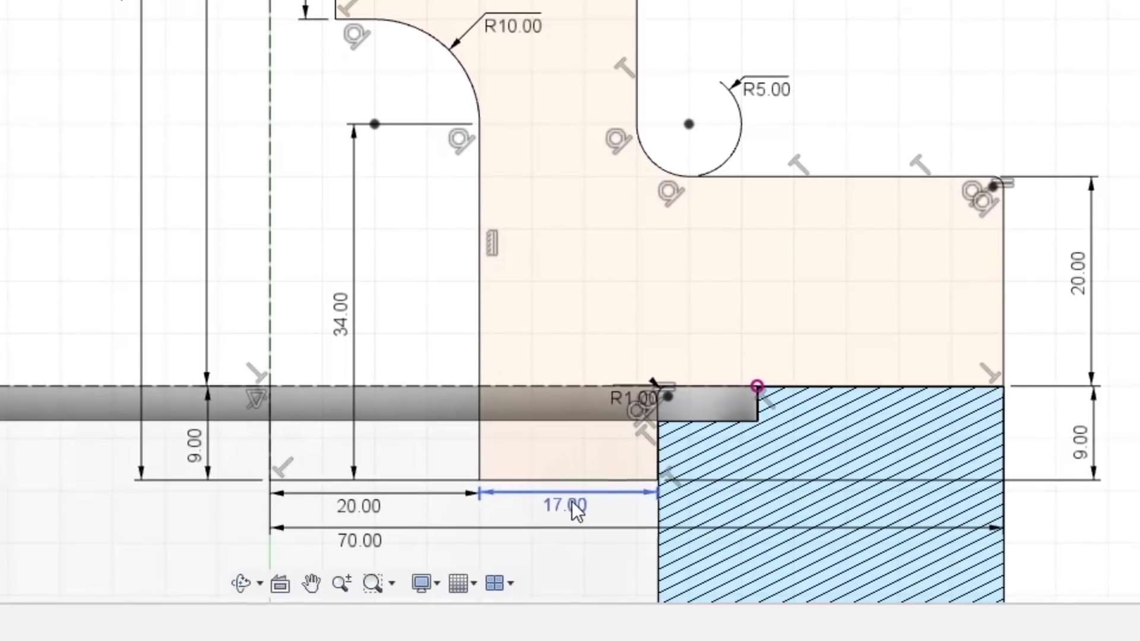
# Edit the 17.00 base dimension to '17-1' so it becomes 16.00
pyautogui.doubleClick(668, 565)
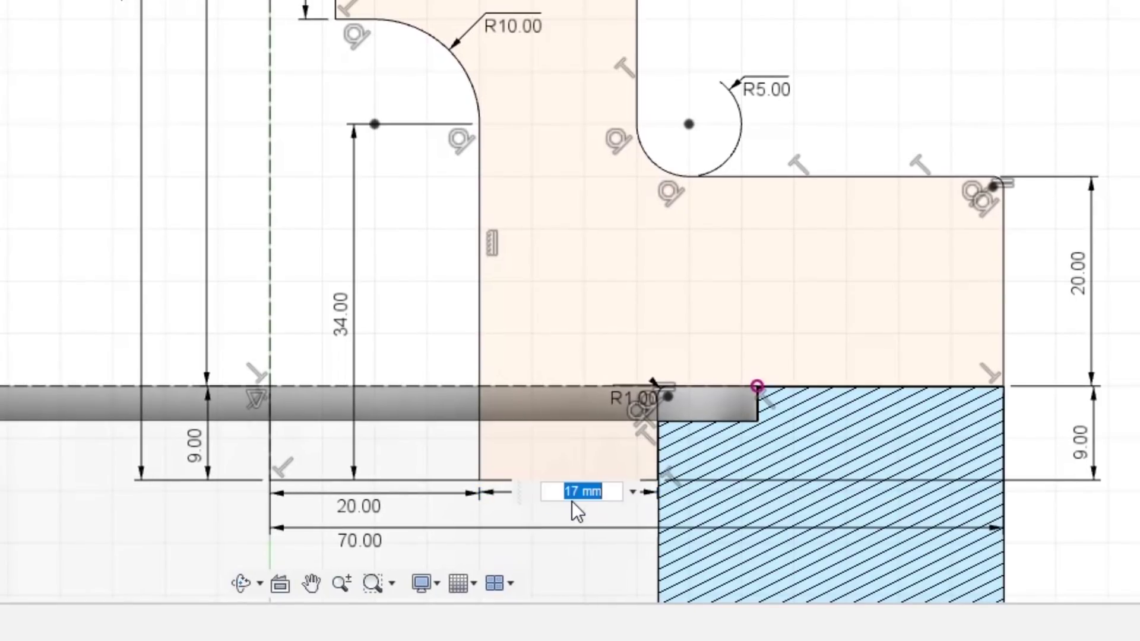
pyautogui.press('End')
pyautogui.write('-1')
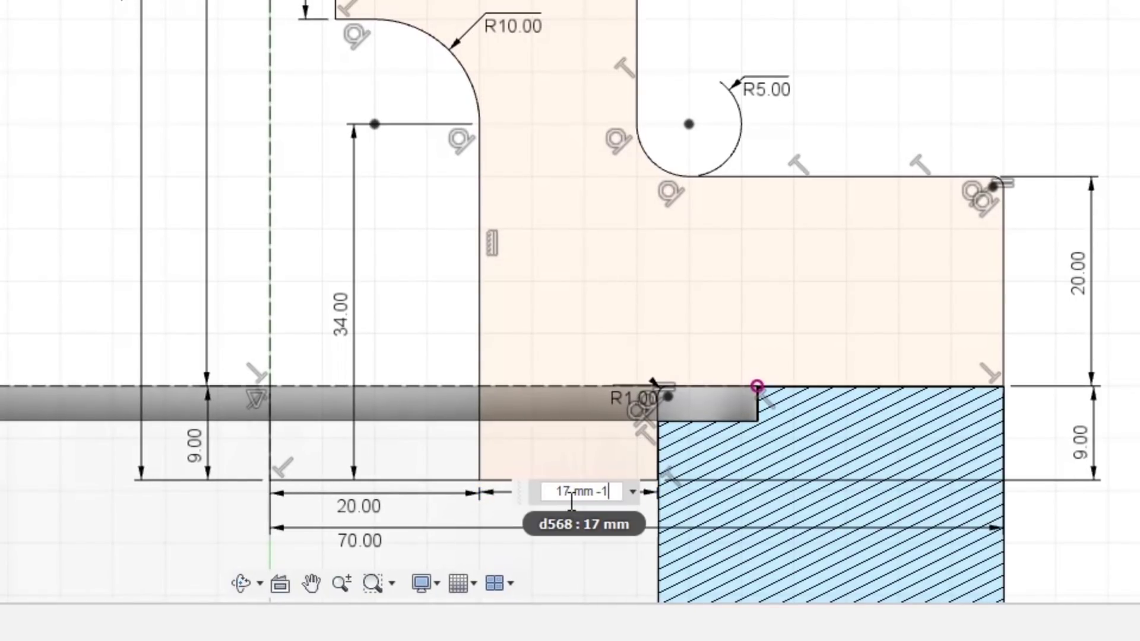
pyautogui.press('Return')
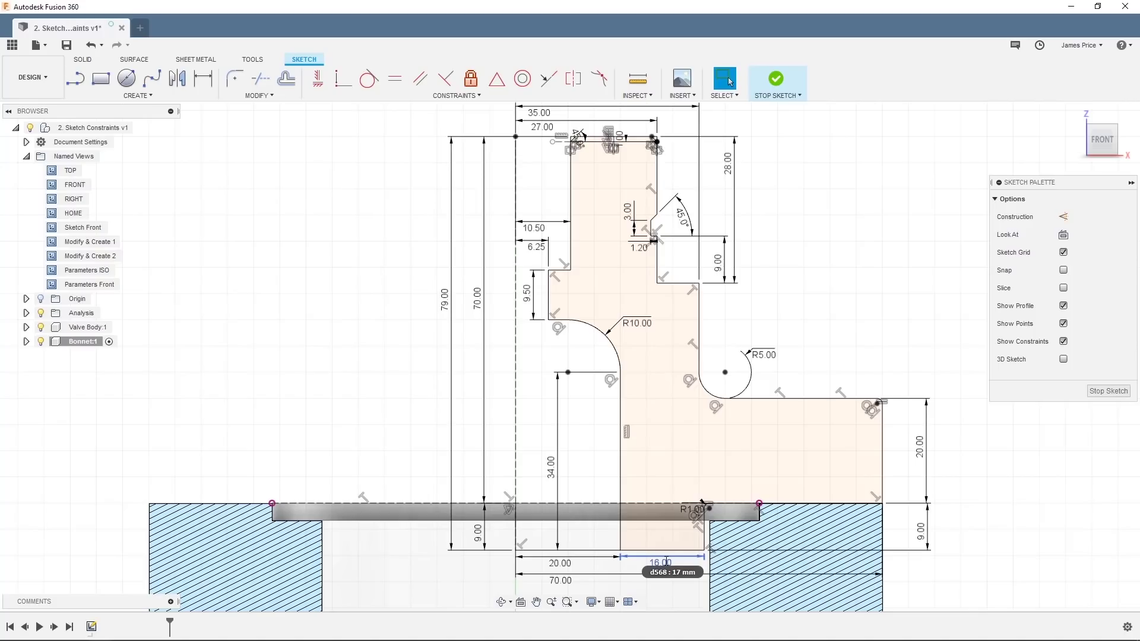
# Set the R5.00 radius to the R10 parameter (d571) divided by 2
pyautogui.doubleClick(764, 355)
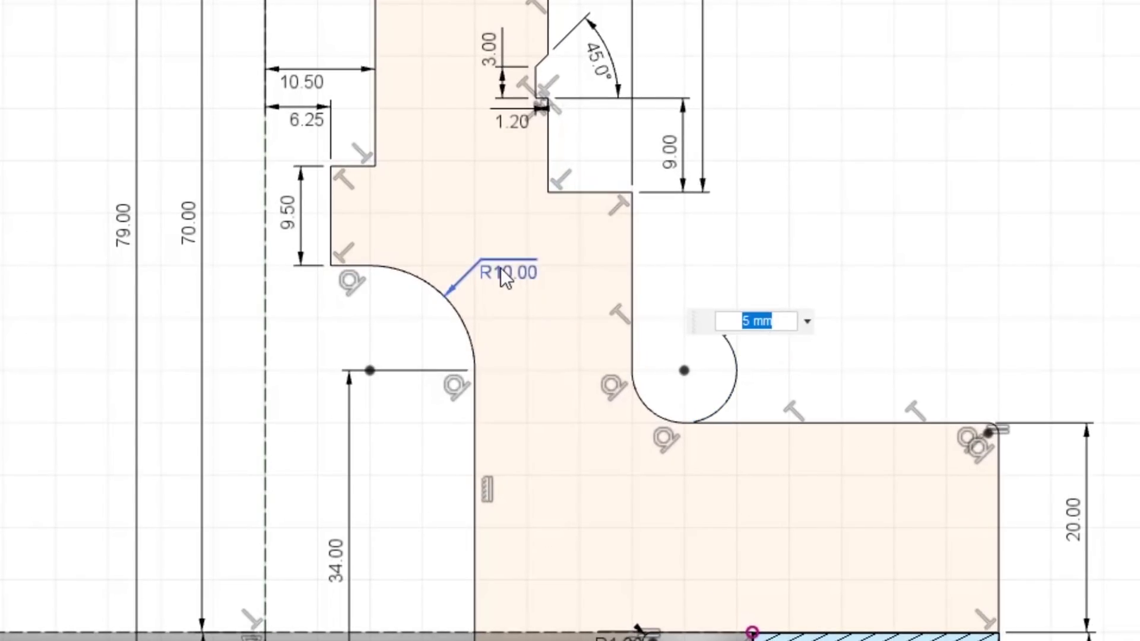
pyautogui.click(500, 269)
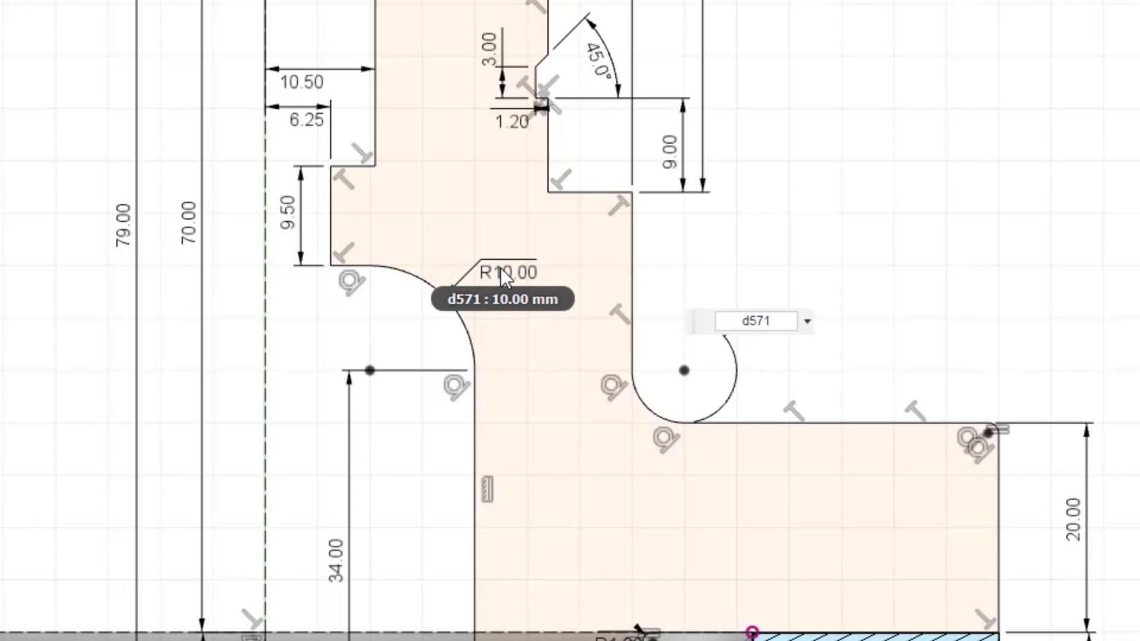
pyautogui.write('/2')
pyautogui.press('Return')
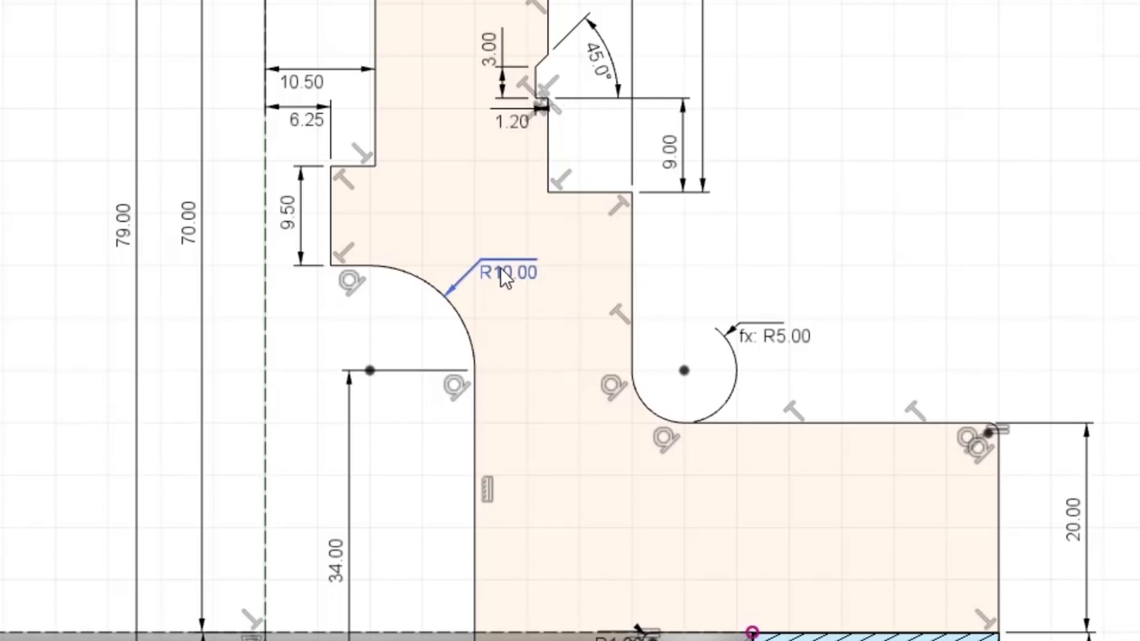
# Test the link with a trial 12 mm R10 radius, then undo it
pyautogui.doubleClick(500, 268)
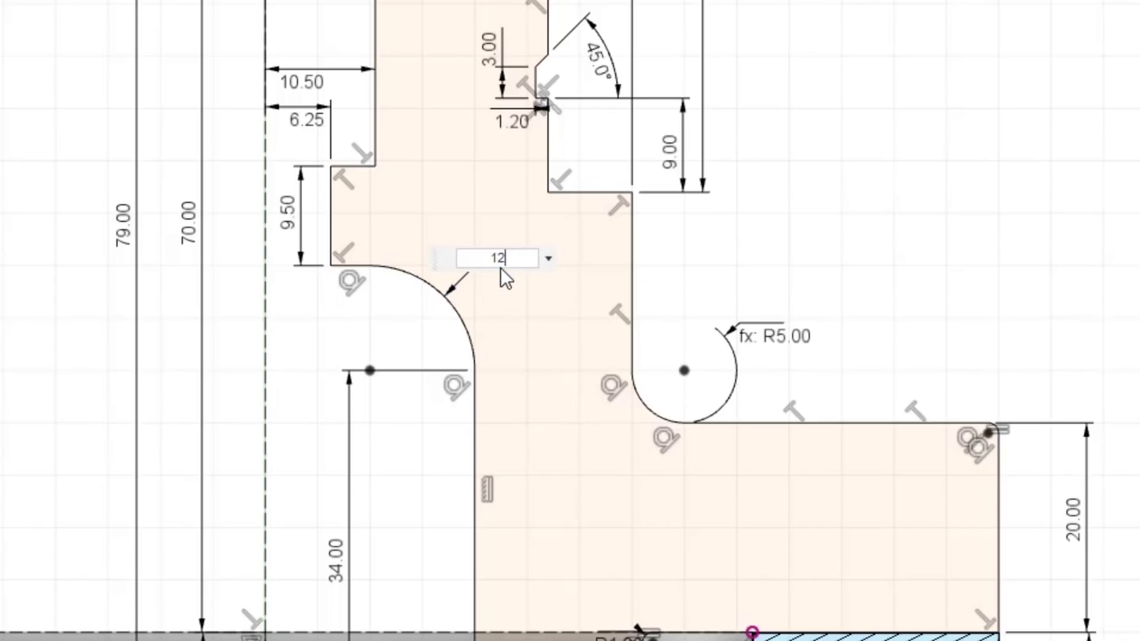
pyautogui.press('Return')
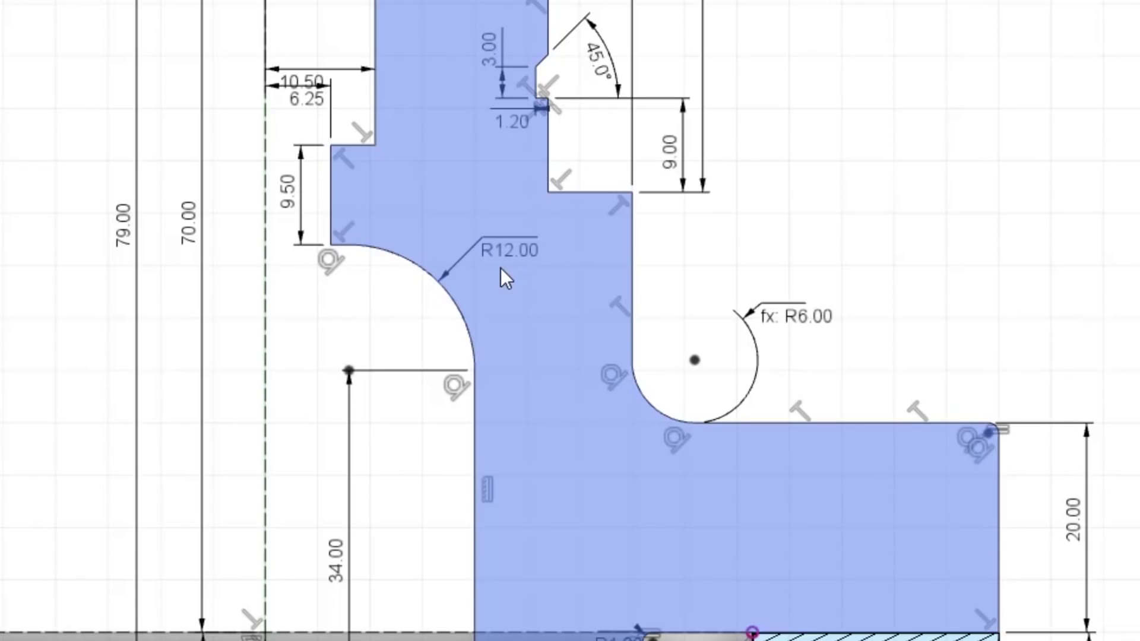
pyautogui.hotkey('ctrl', 'z')
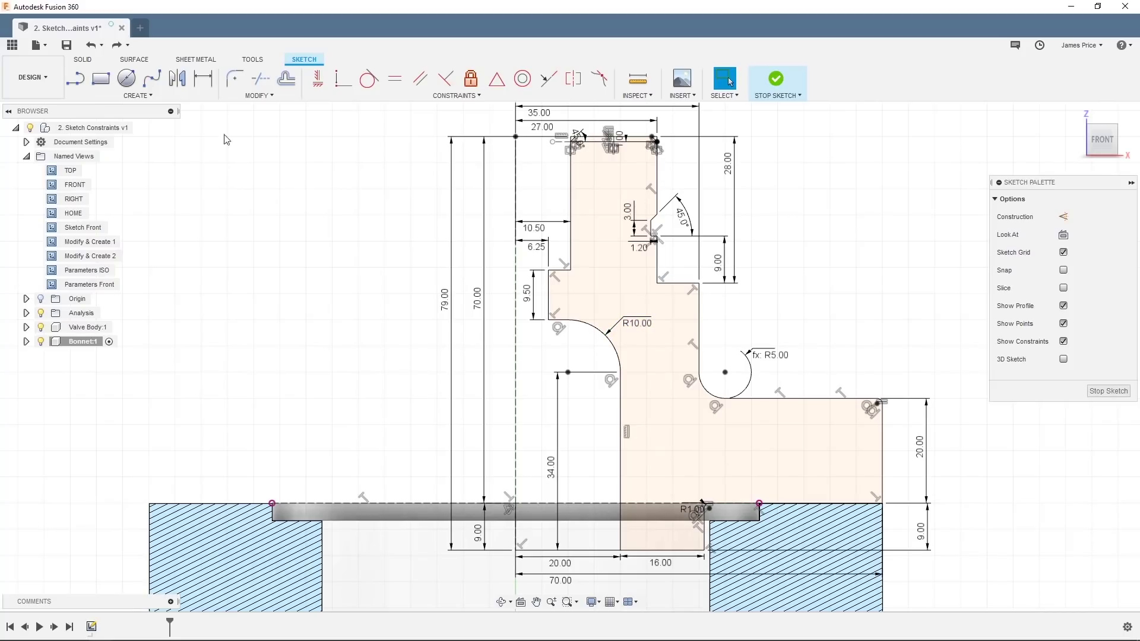
# Revolve the bonnet profile and thin top strip 360° about the dashed centreline as a new body
pyautogui.click(93, 65)
pyautogui.click(126, 77)
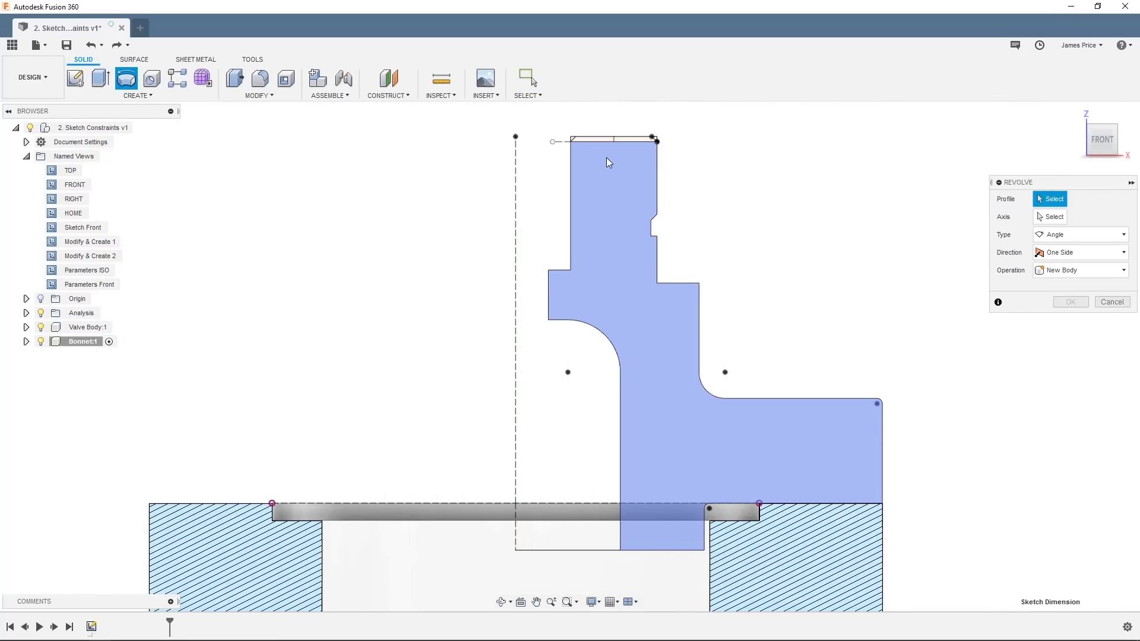
pyautogui.click(604, 146)
pyautogui.click(602, 141)
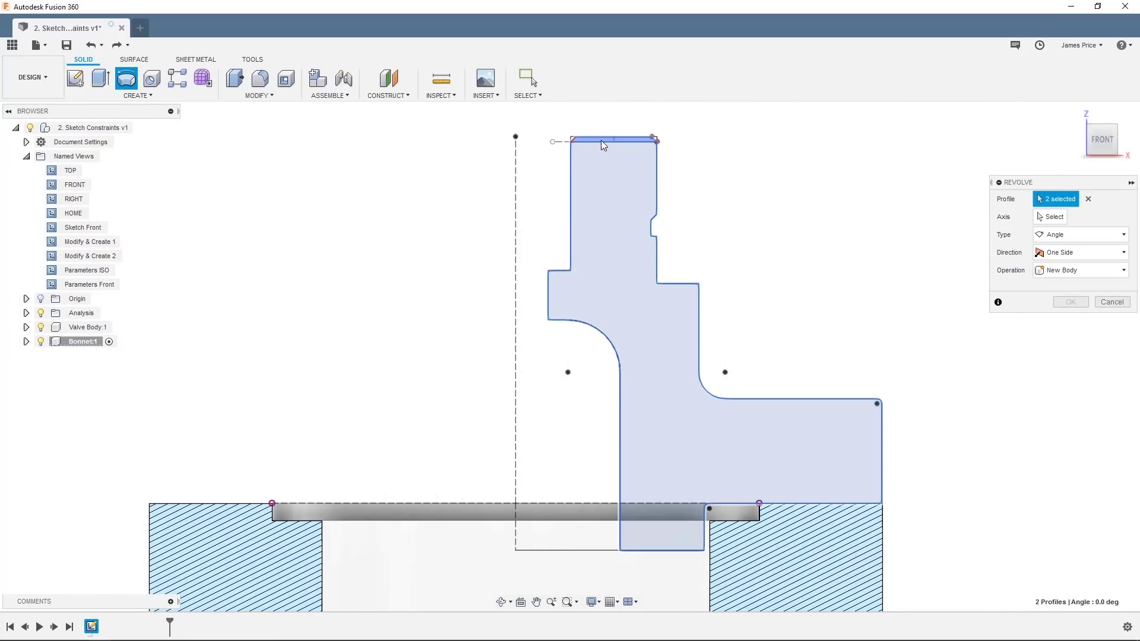
pyautogui.click(1046, 218)
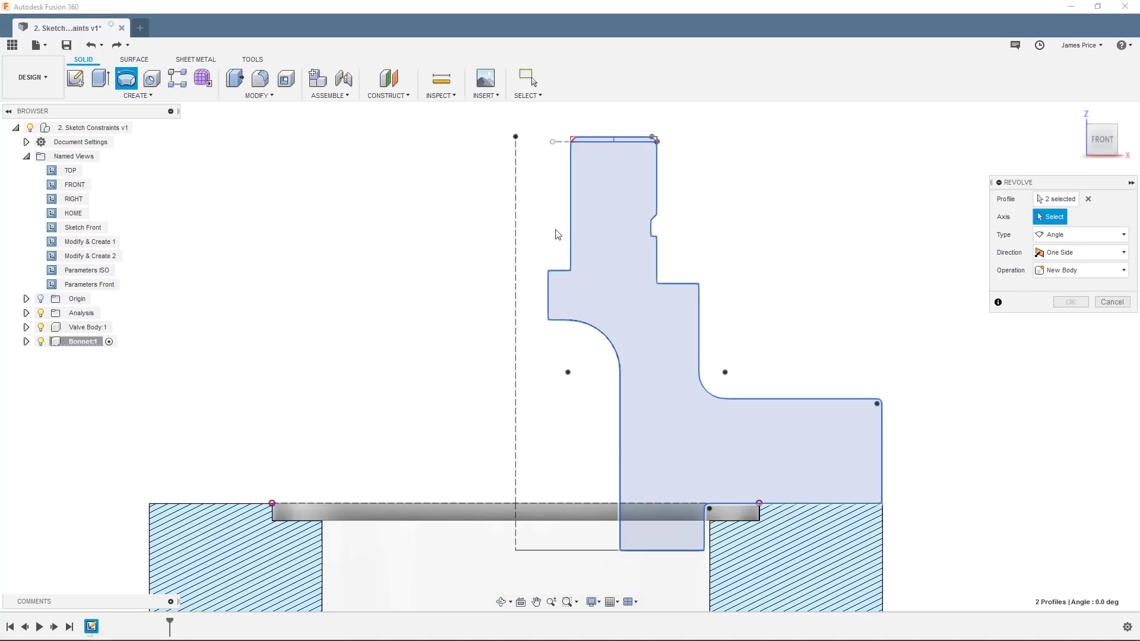
pyautogui.click(517, 231)
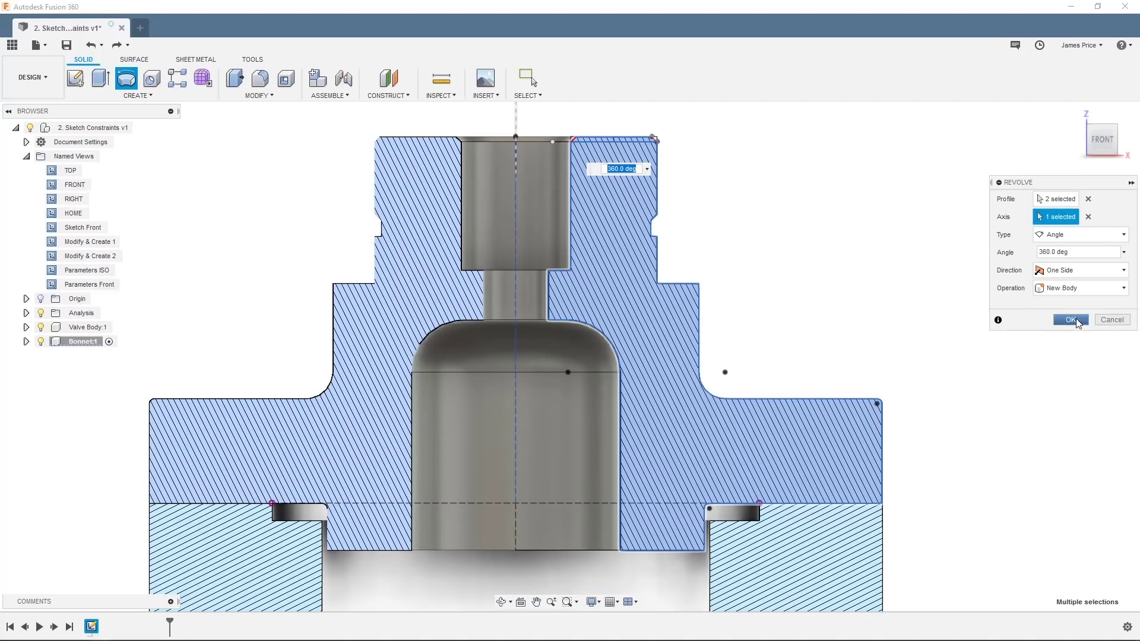
pyautogui.click(1076, 319)
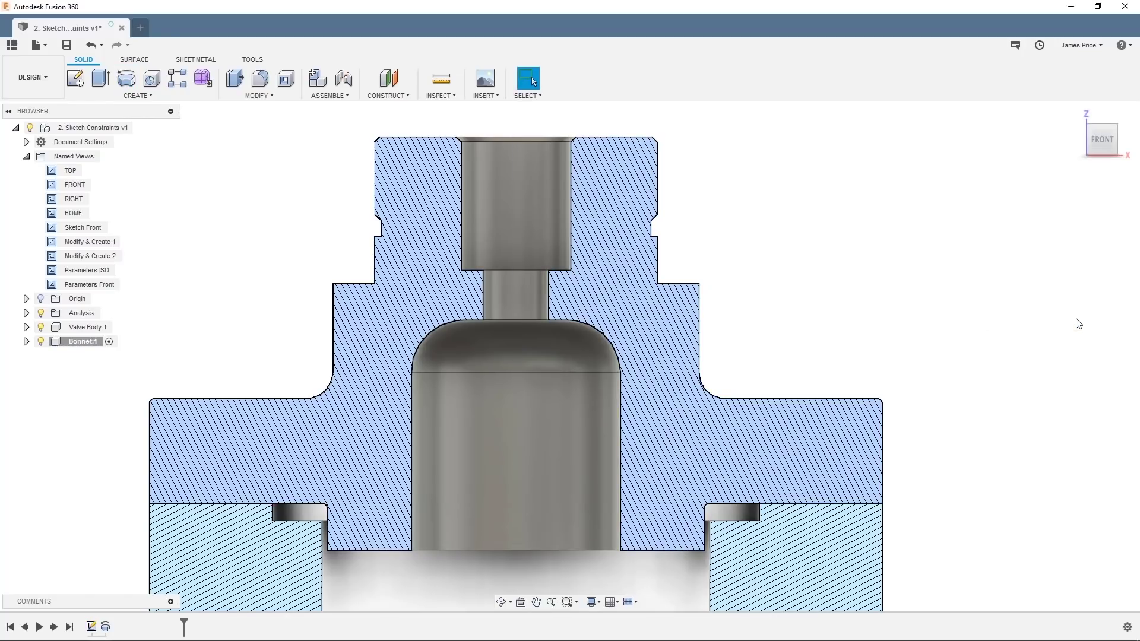
# Return to the home view and create a sketch on the bonnet flange's top face
pyautogui.click(1075, 112)
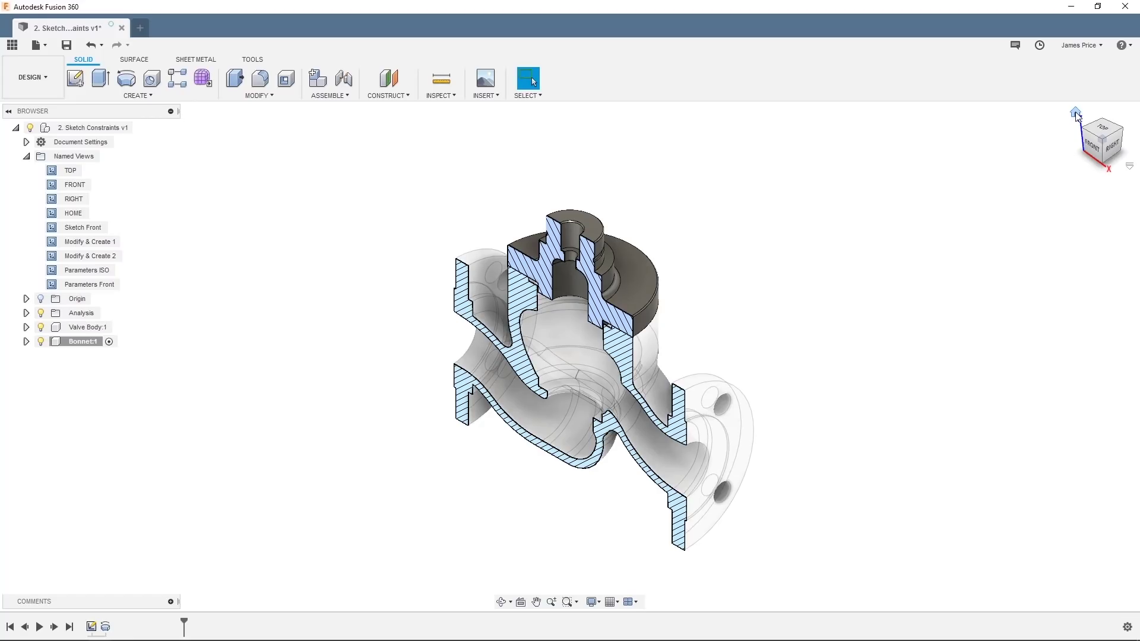
pyautogui.click(1076, 112)
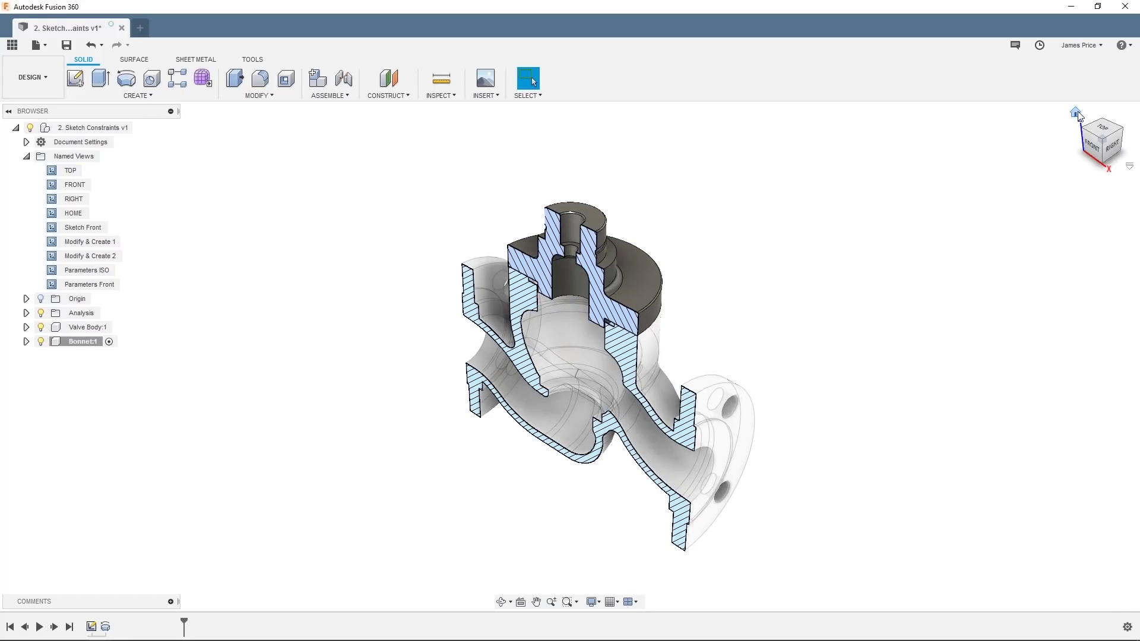
pyautogui.click(642, 270)
pyautogui.rightClick(641, 271)
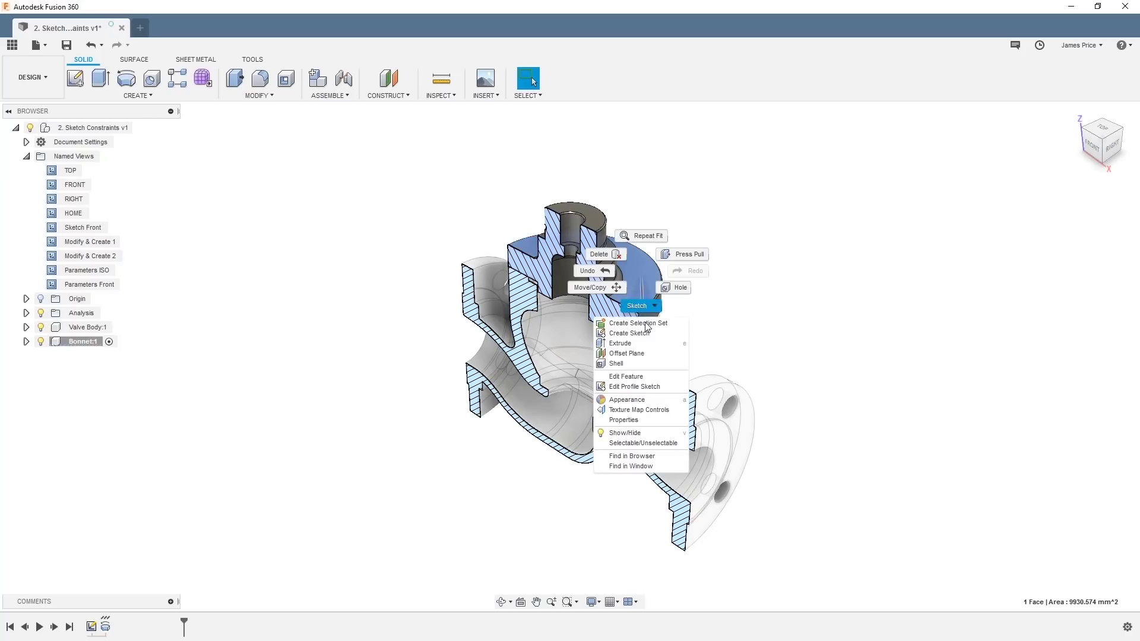
pyautogui.click(655, 336)
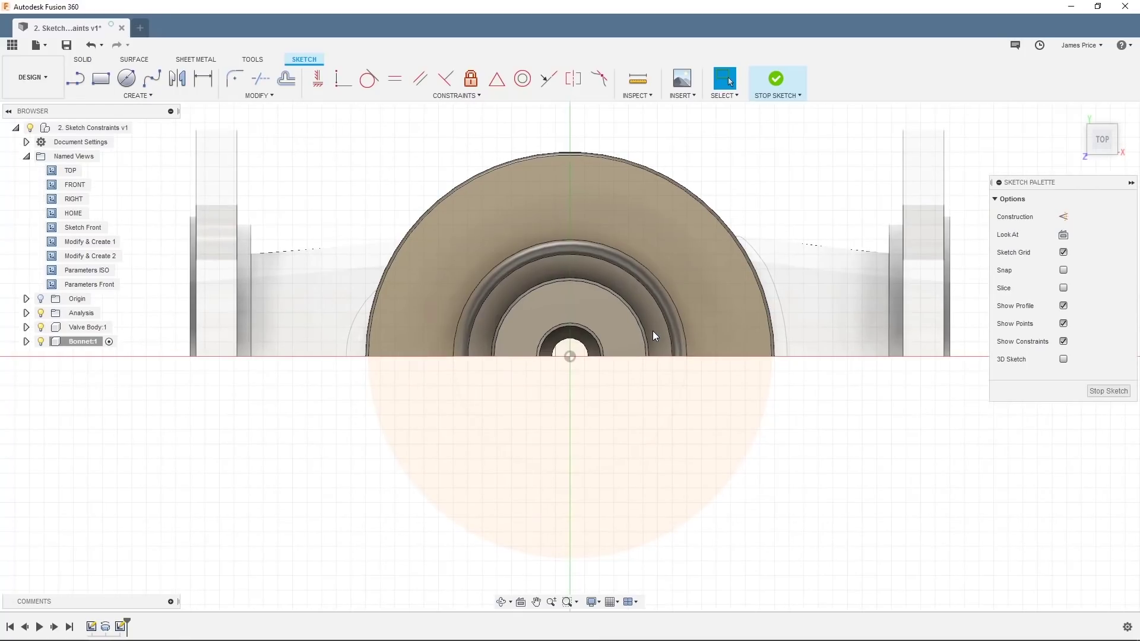
# Draw a 56 mm construction line at 45° from the sketch origin
pyautogui.click(78, 82)
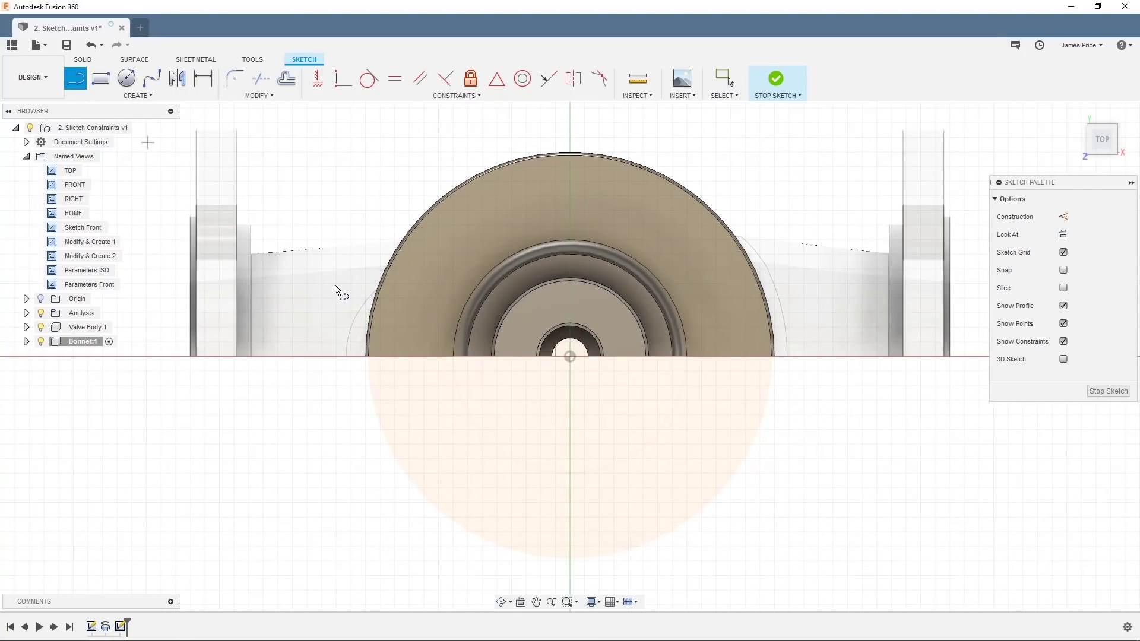
pyautogui.click(570, 357)
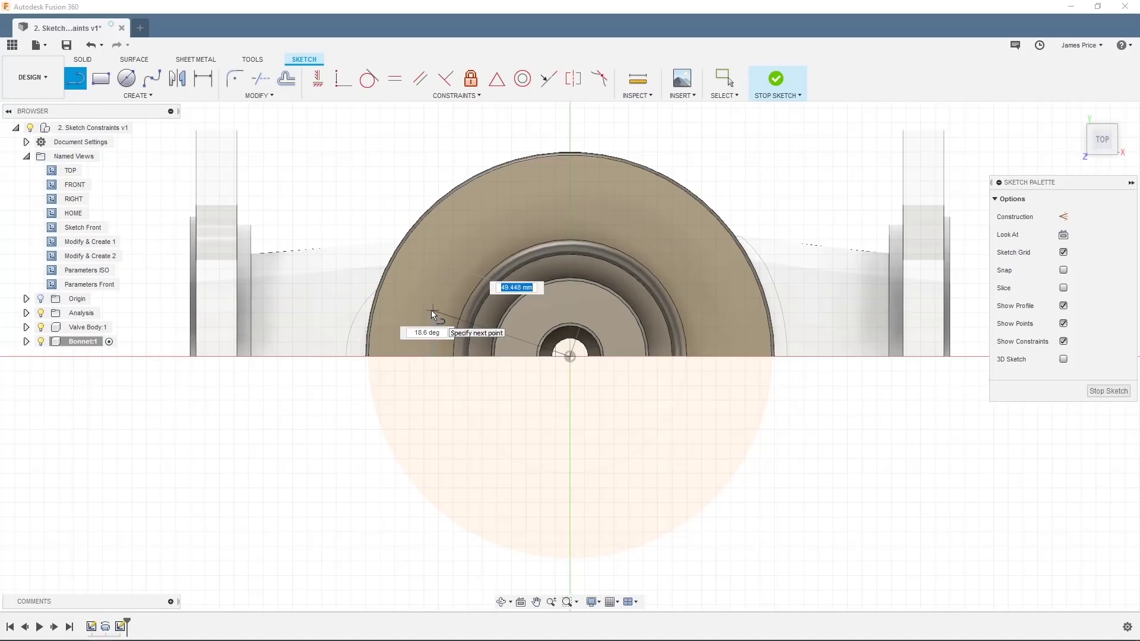
pyautogui.write('56')
pyautogui.press('Tab')
pyautogui.write('45')
pyautogui.press('Tab')
pyautogui.press('Return')
pyautogui.press('Escape')
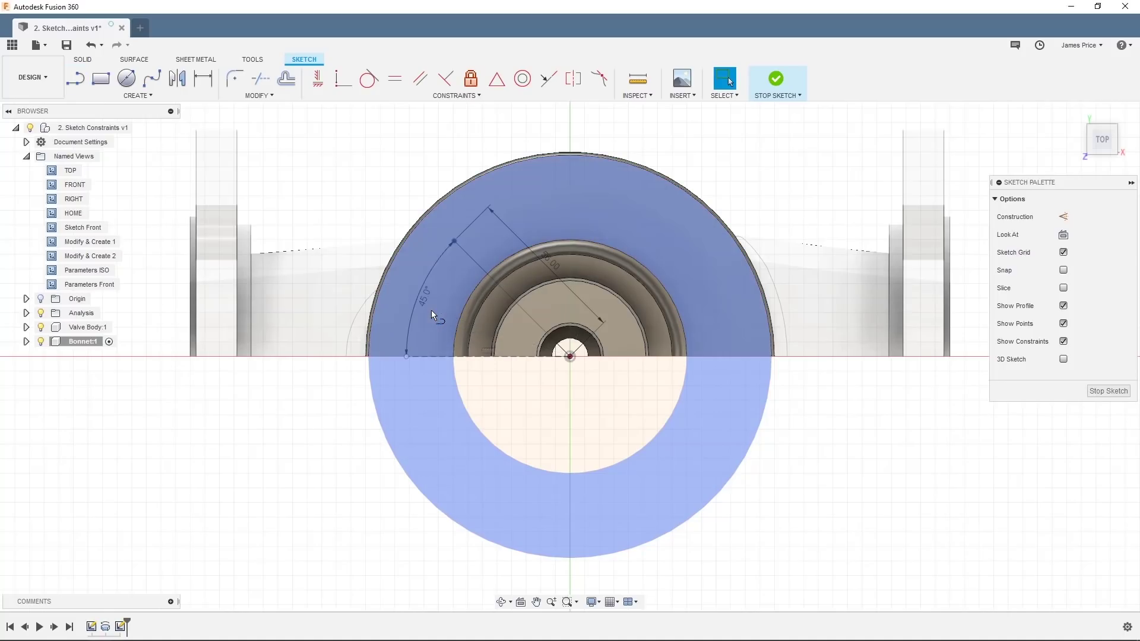
pyautogui.click(473, 260)
pyautogui.press('x')
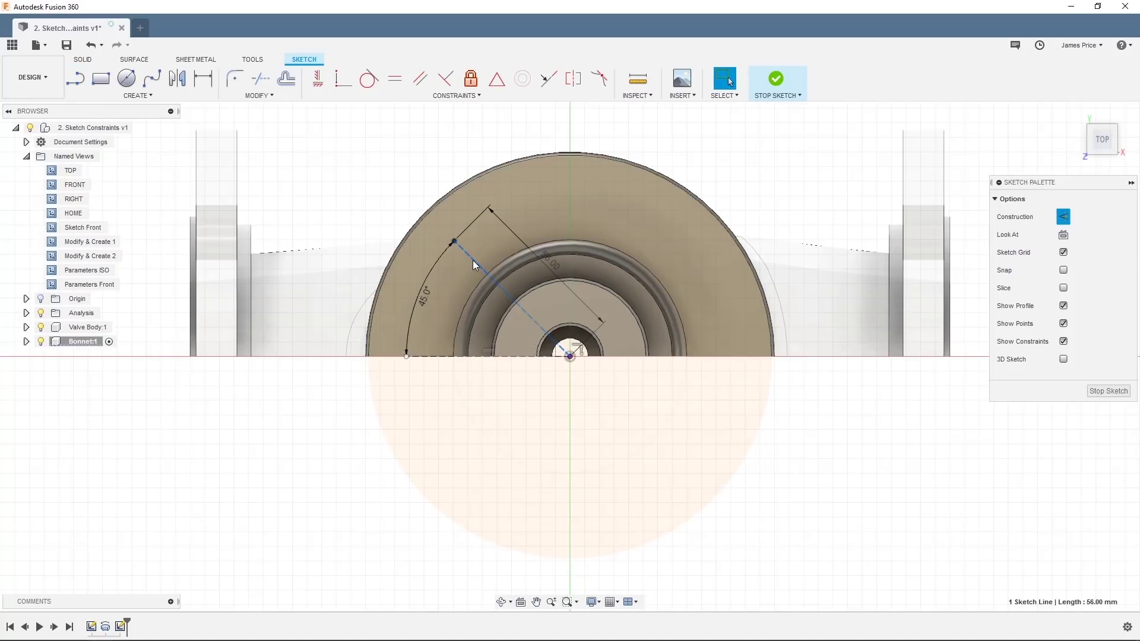
# Add a circle whose centre is made coincident with the end of the 45° line
pyautogui.click(135, 83)
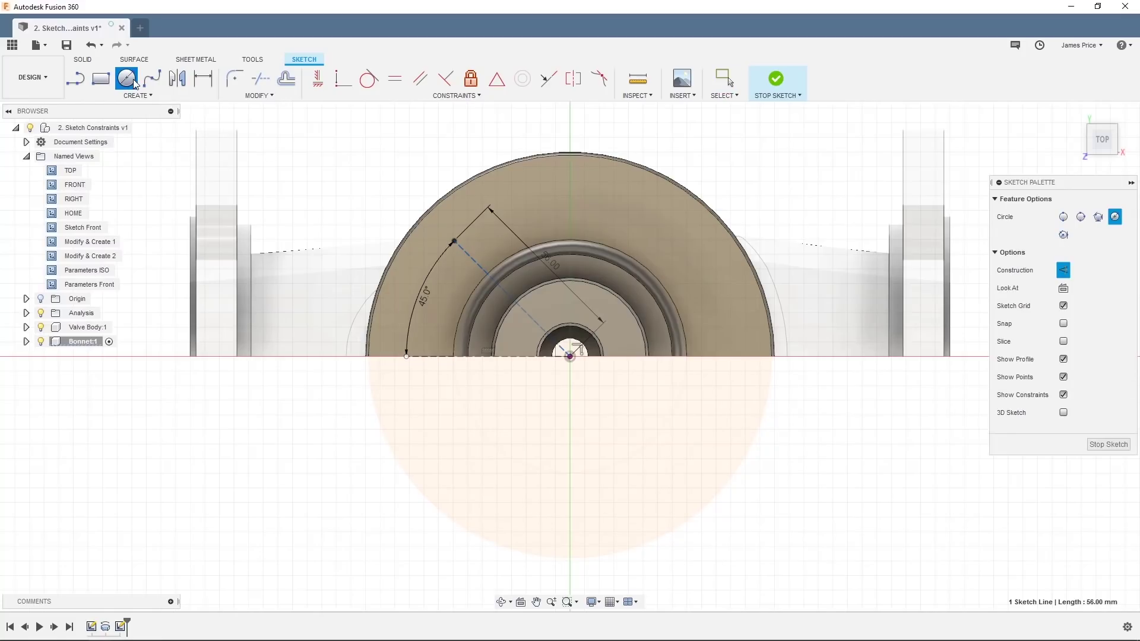
pyautogui.click(336, 179)
pyautogui.click(357, 200)
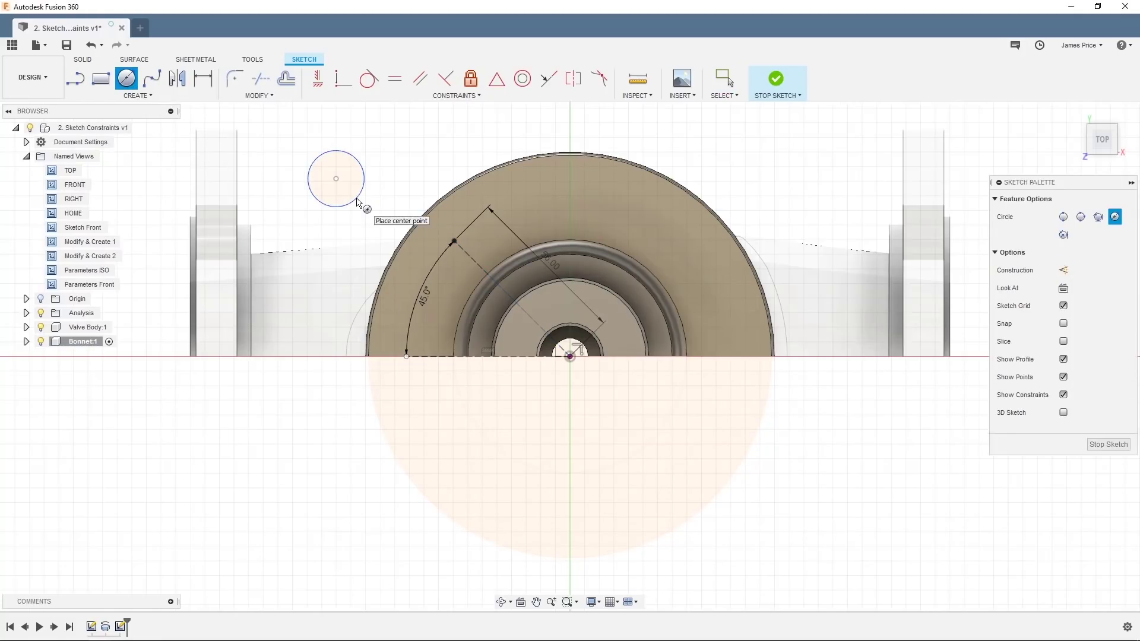
pyautogui.press('Escape')
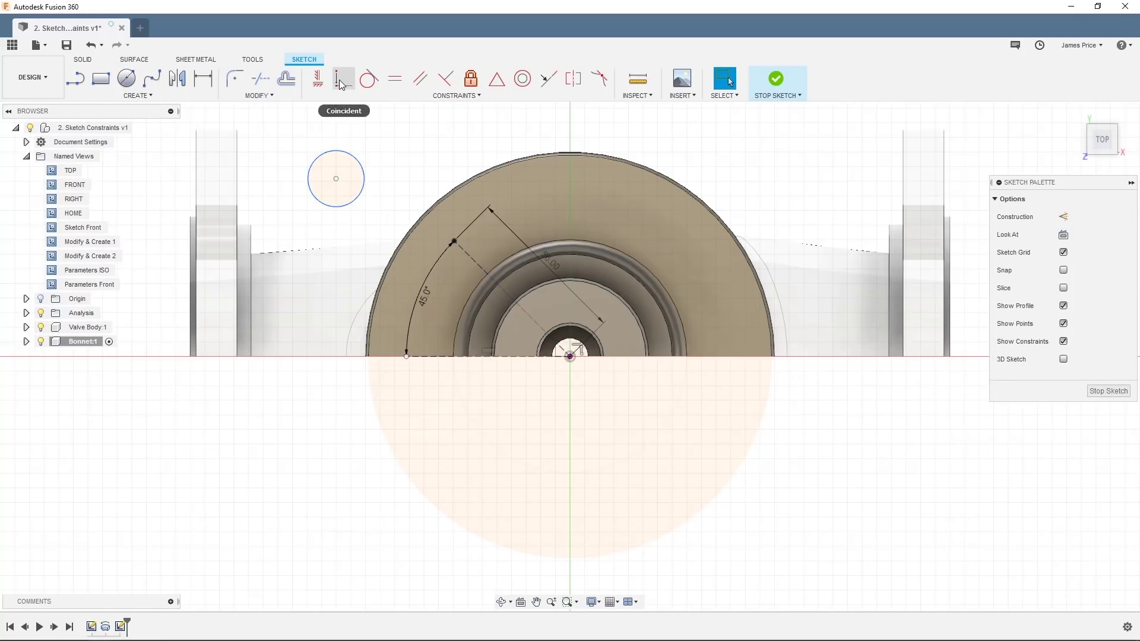
pyautogui.click(342, 83)
pyautogui.click(336, 179)
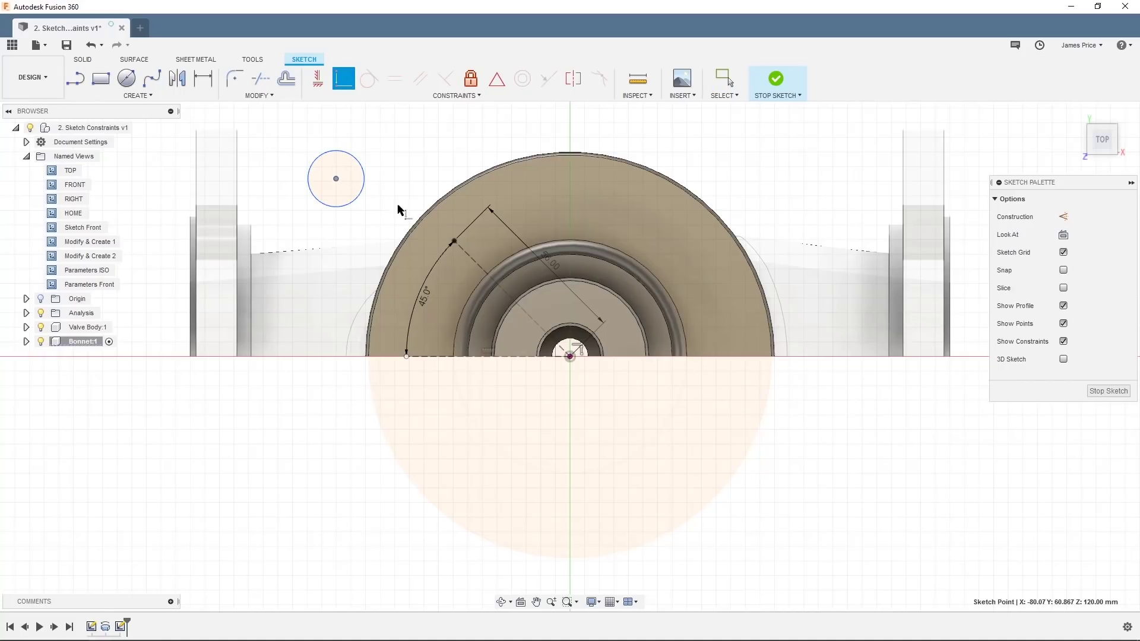
pyautogui.click(454, 241)
pyautogui.press('Escape')
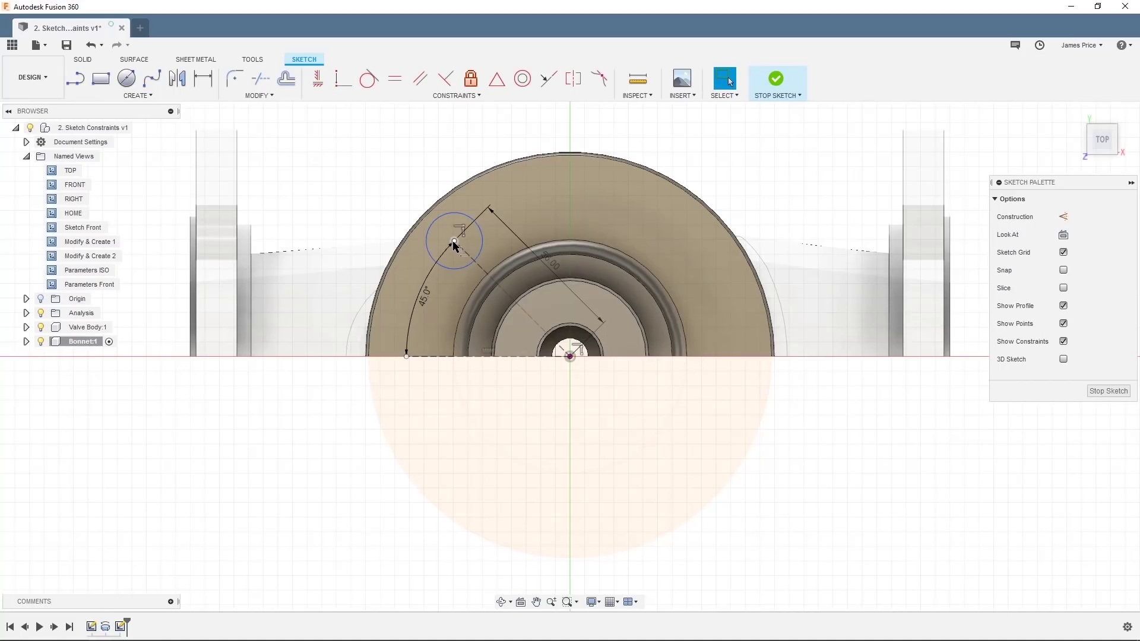
# Change the angle dimension to 35°, then restore it to 45°
pyautogui.doubleClick(425, 296)
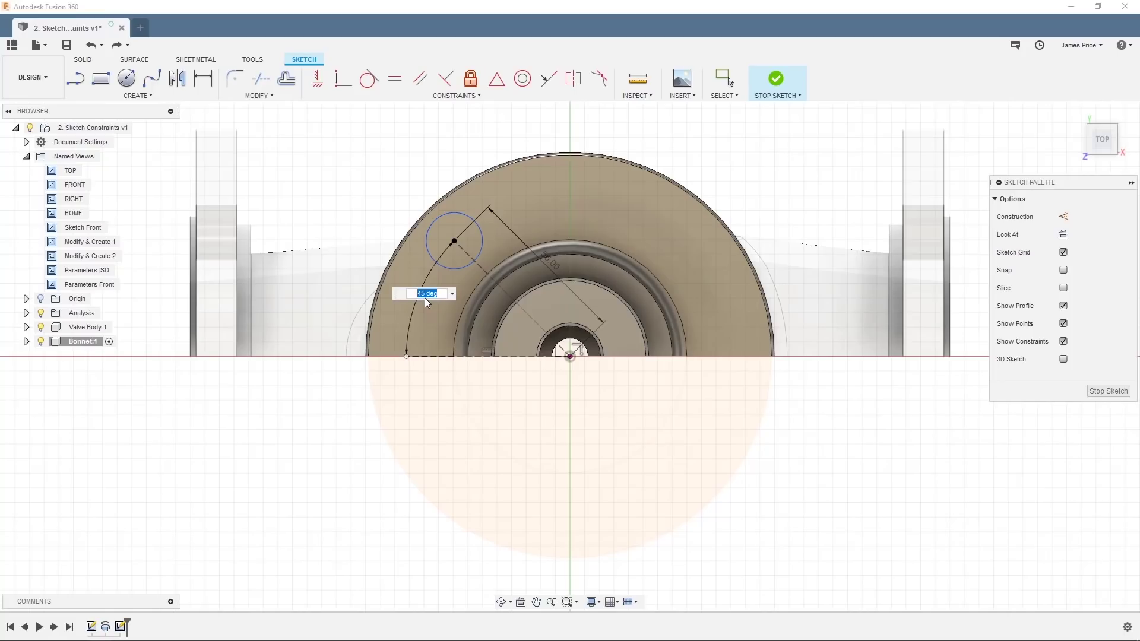
pyautogui.write('35')
pyautogui.press('Return')
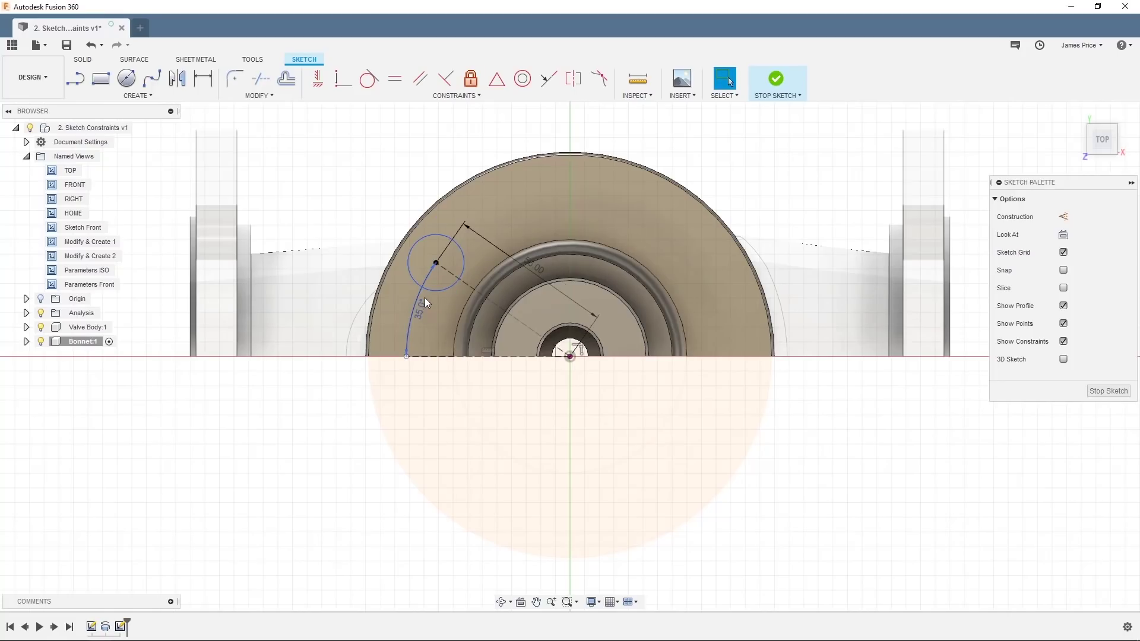
pyautogui.doubleClick(418, 310)
pyautogui.write('45')
pyautogui.press('Return')
# Dimension the circle's diameter to 16 mm
pyautogui.press('d')
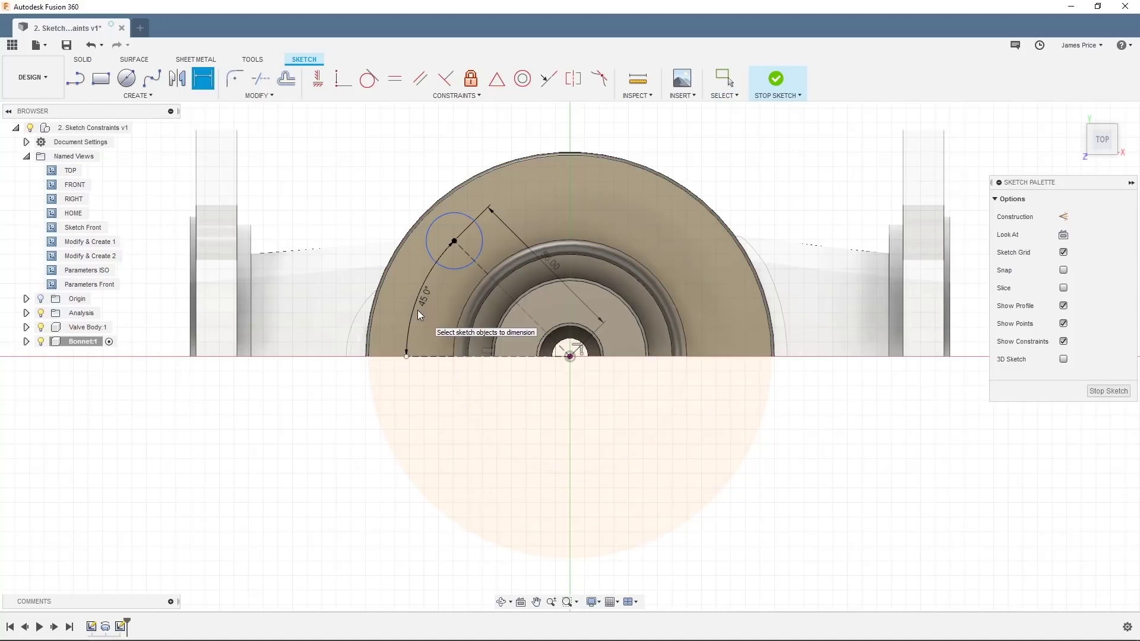
pyautogui.click(428, 250)
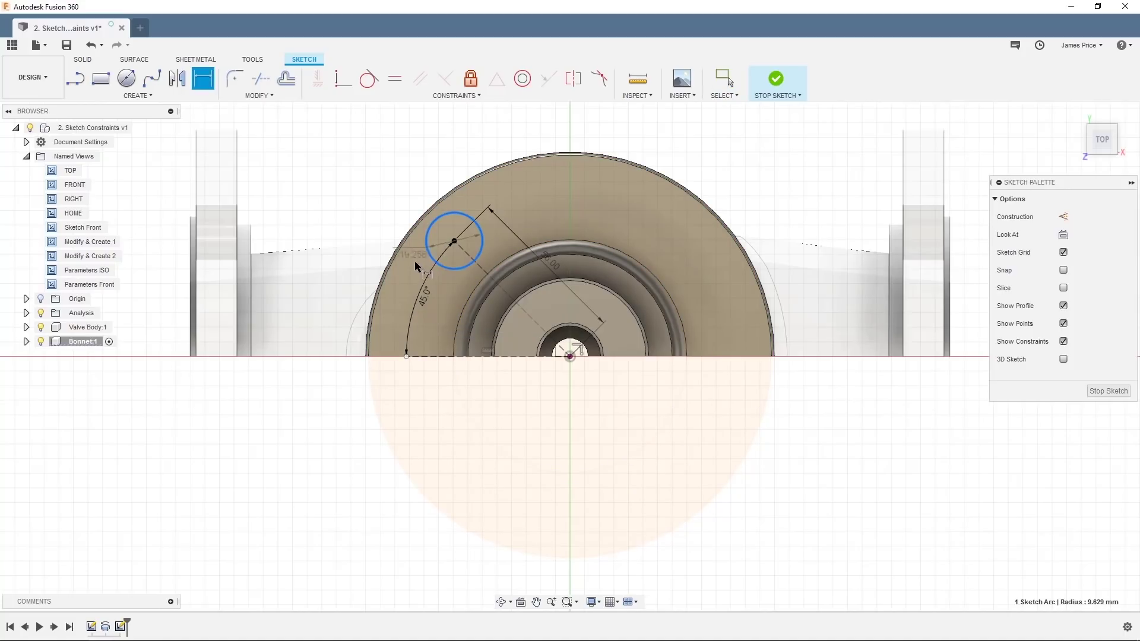
pyautogui.click(383, 205)
pyautogui.write('16')
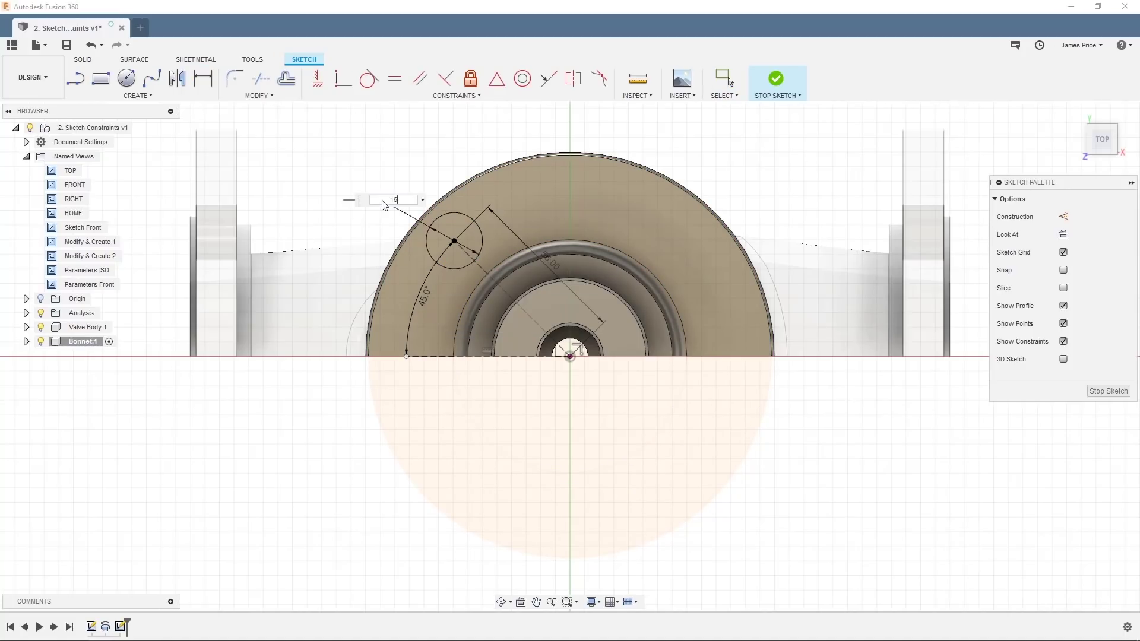
pyautogui.press('Return')
# Circular-pattern the Ø16 circle 8 times around the sketch origin, keeping all copies
pyautogui.click(730, 80)
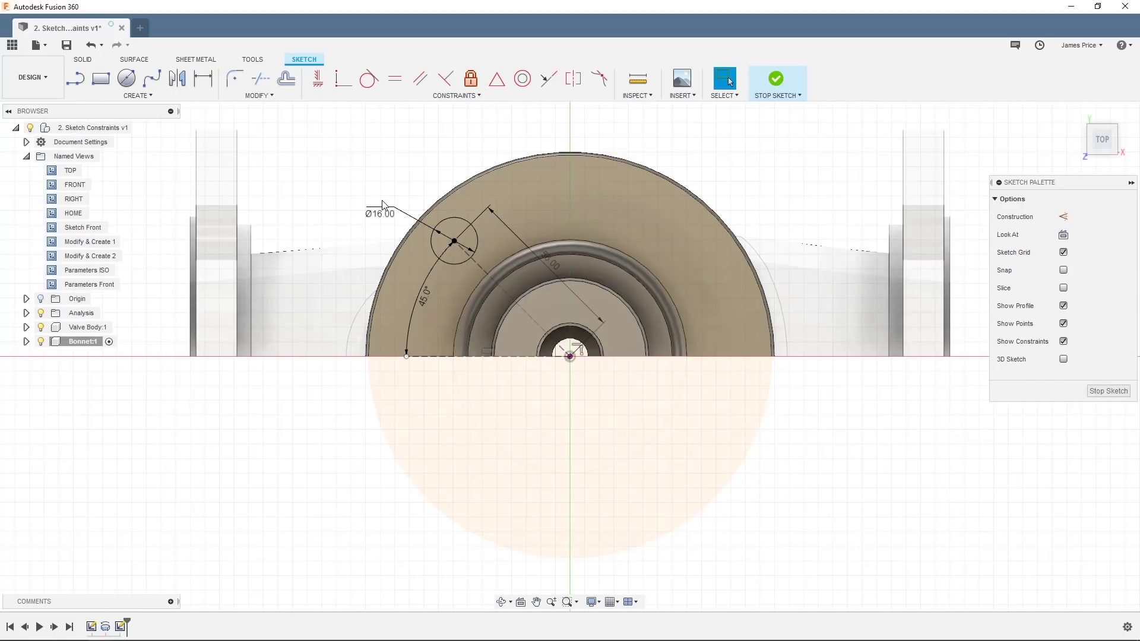
pyautogui.write('scircul')
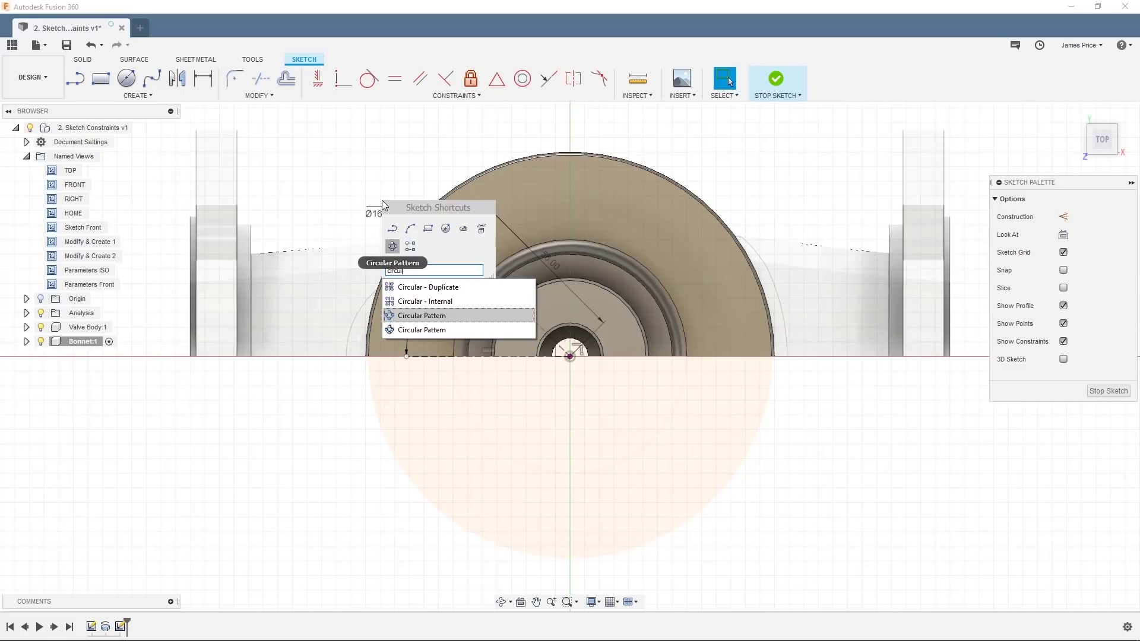
pyautogui.press('Return')
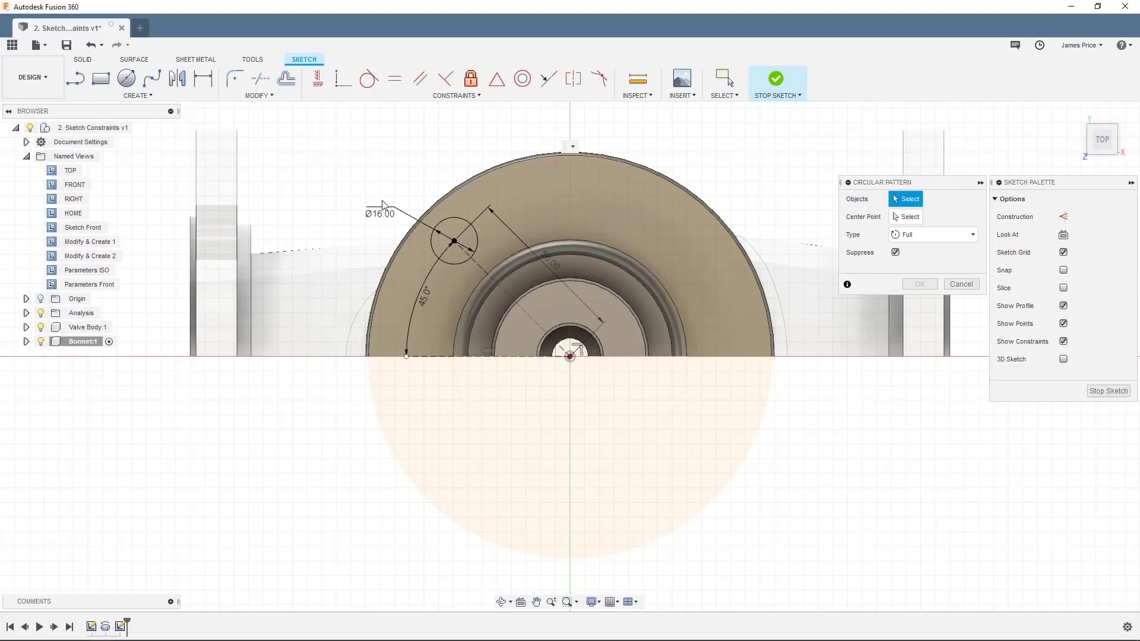
pyautogui.click(445, 219)
pyautogui.click(899, 224)
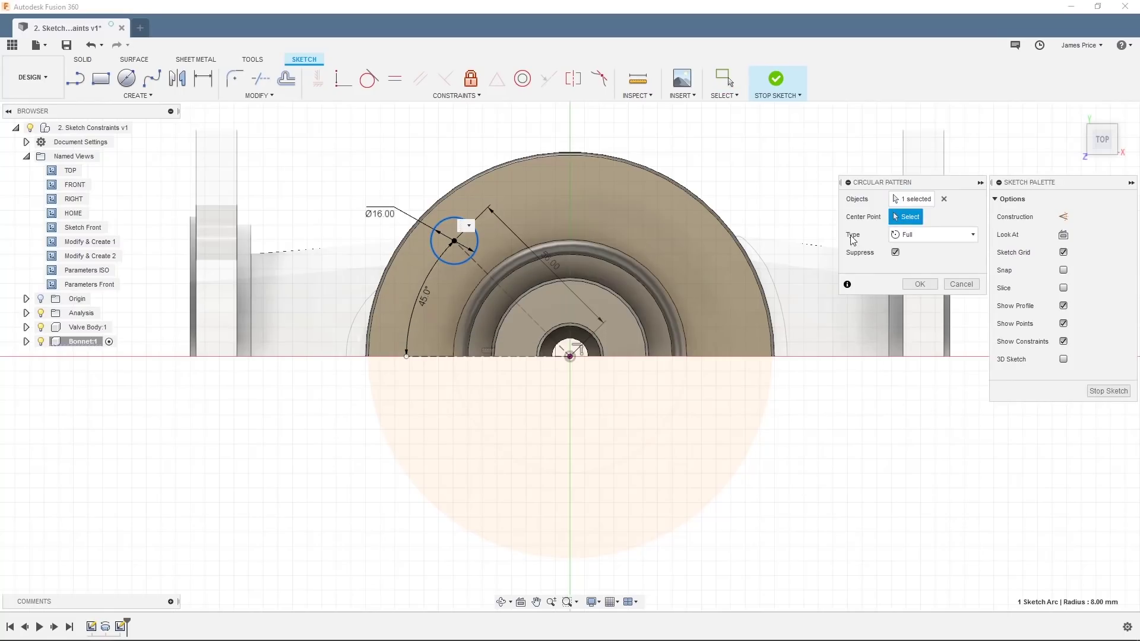
pyautogui.click(570, 357)
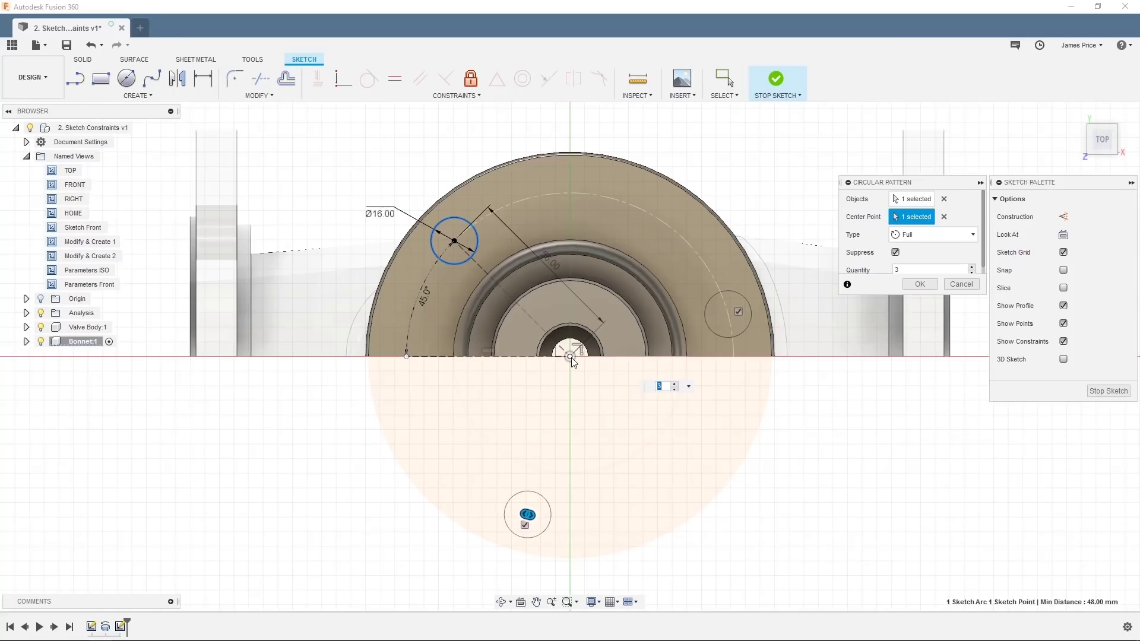
pyautogui.write('8')
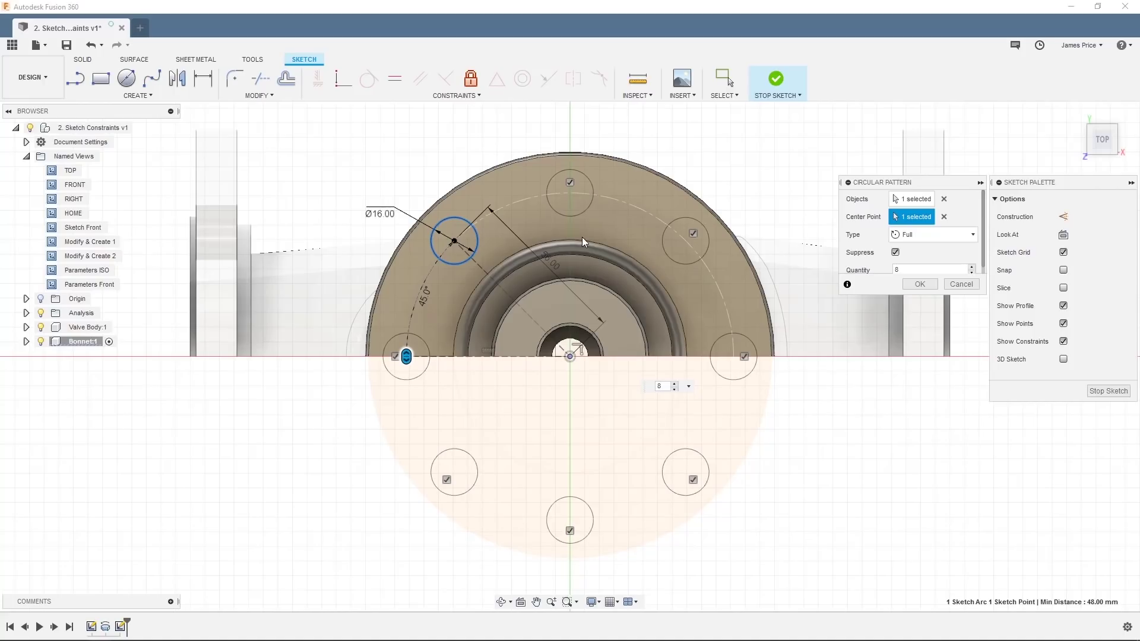
pyautogui.click(569, 184)
pyautogui.click(692, 232)
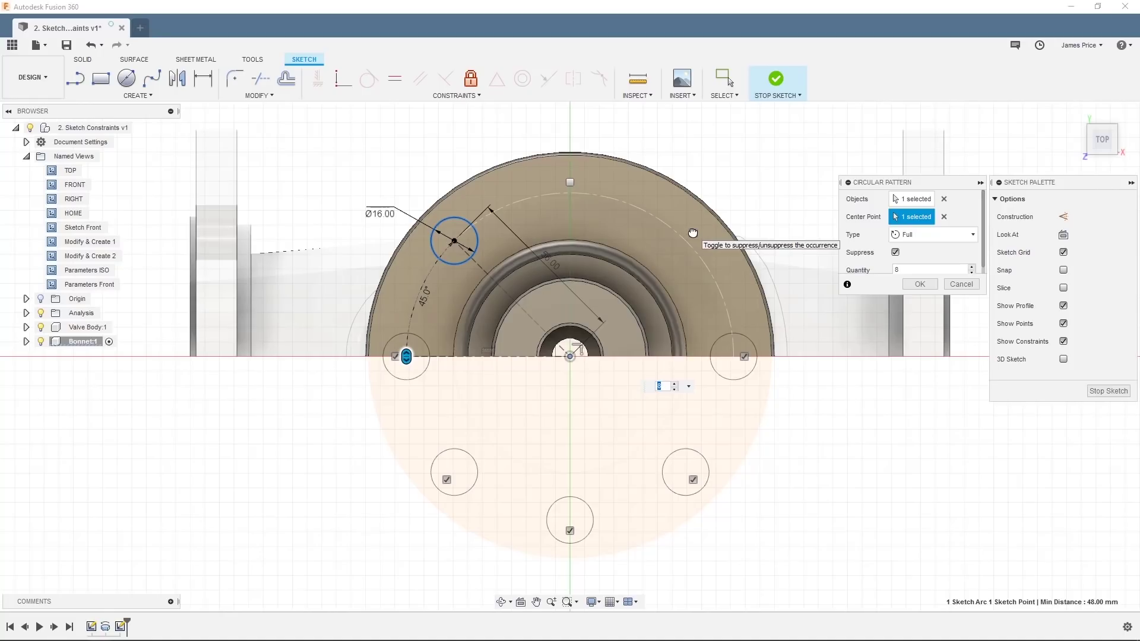
pyautogui.click(692, 233)
pyautogui.click(570, 182)
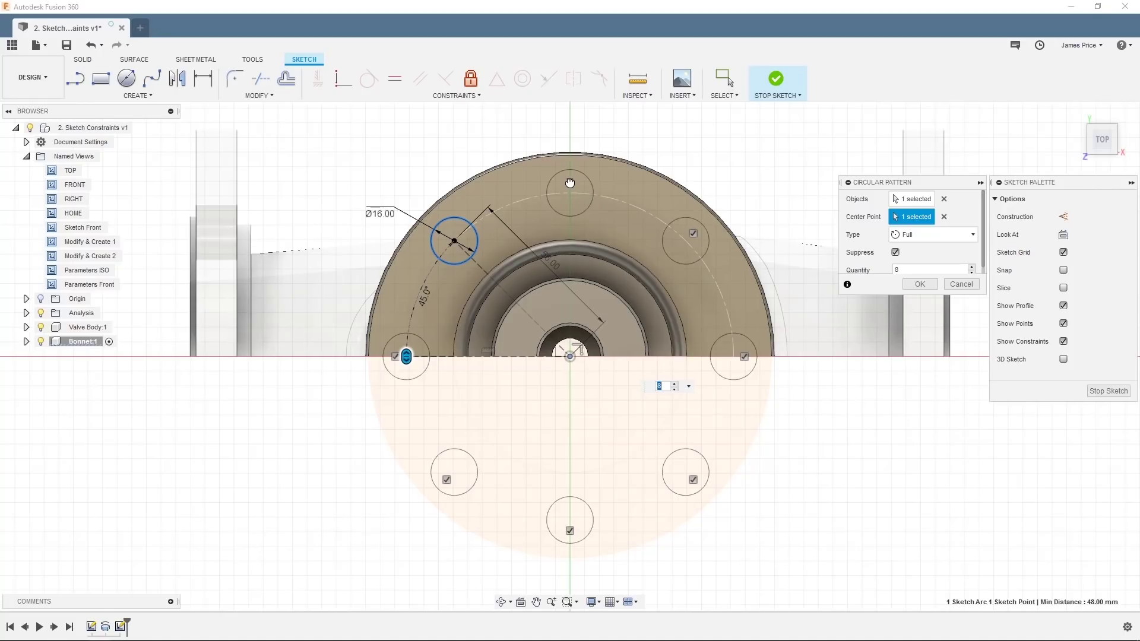
pyautogui.click(920, 284)
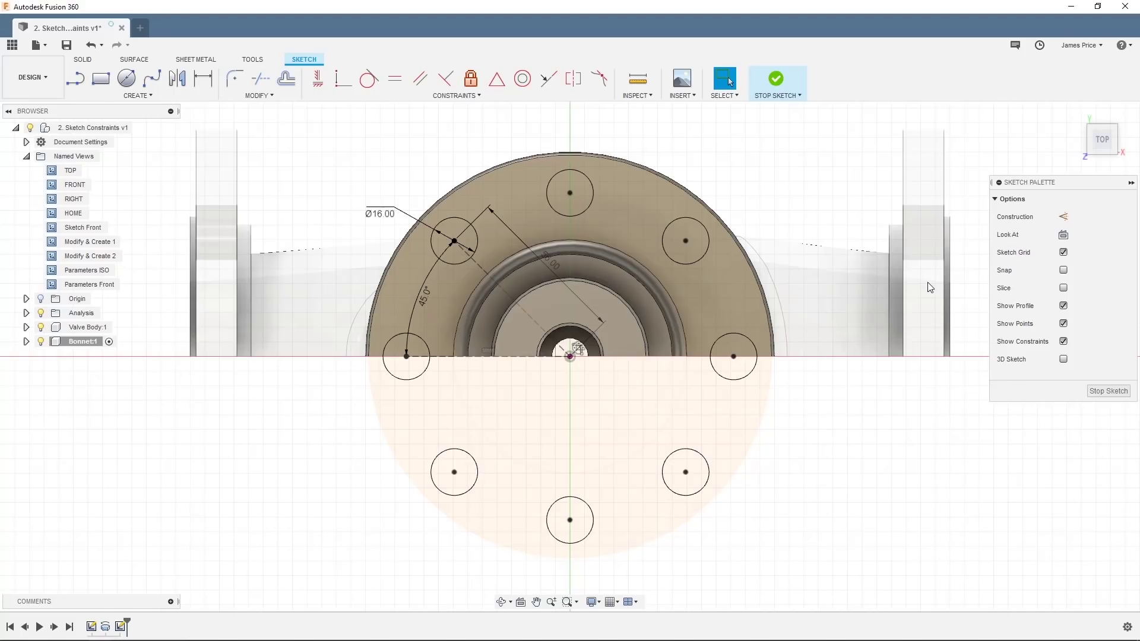
# Select all eight Ø16 hole profiles in the bolt-hole ring
pyautogui.click(688, 237)
pyautogui.click(574, 193)
pyautogui.click(458, 244)
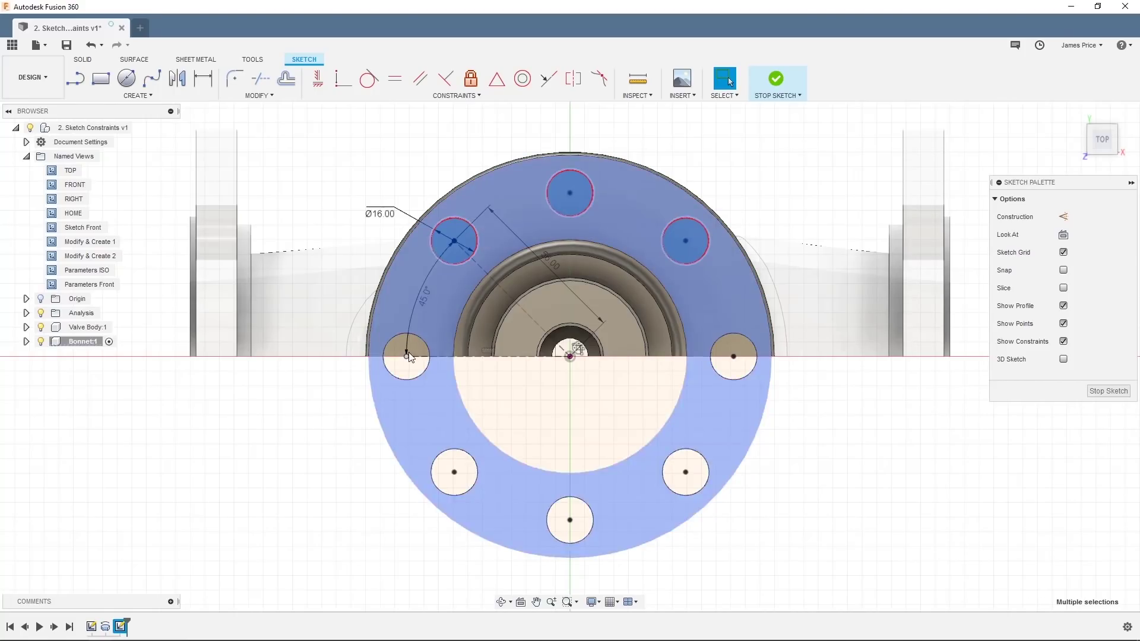
pyautogui.click(410, 359)
pyautogui.click(457, 475)
pyautogui.click(567, 523)
pyautogui.click(668, 475)
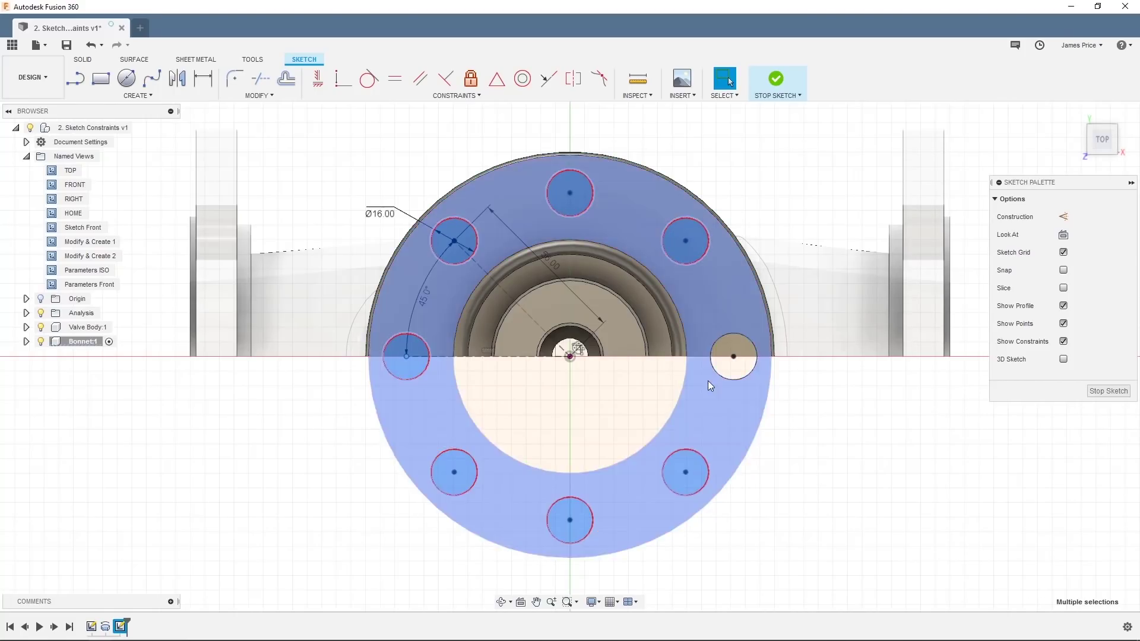
pyautogui.click(721, 368)
# Extrude-cut the holes down to the flange's bottom face, with the valve body hidden
pyautogui.press('e')
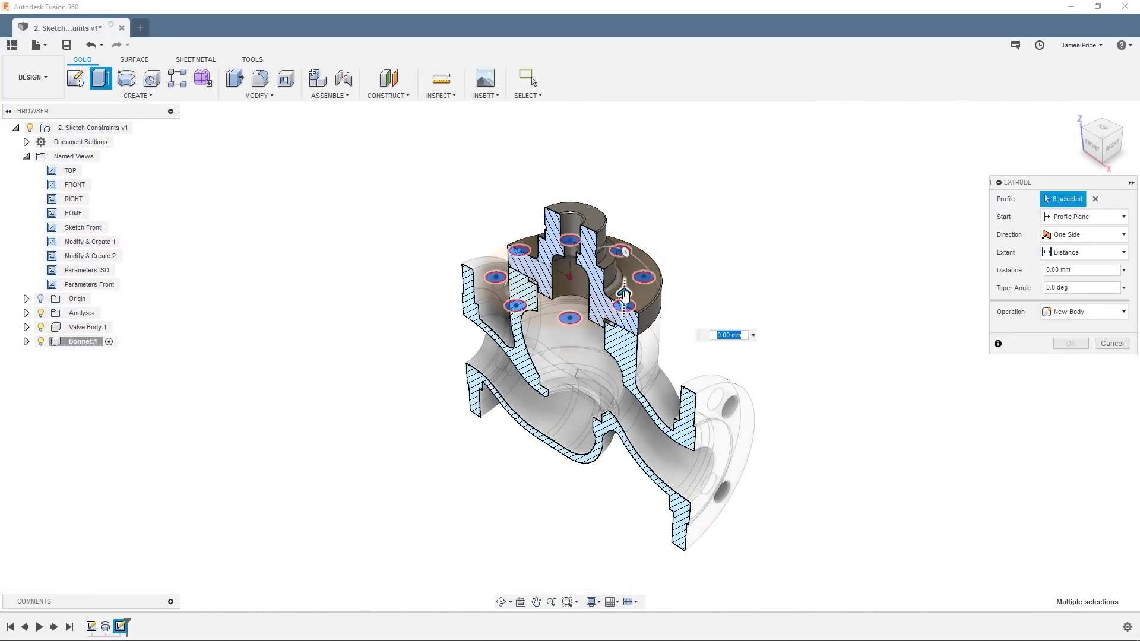
pyautogui.moveTo(624, 295); pyautogui.dragTo(624, 334)
pyautogui.click(41, 327)
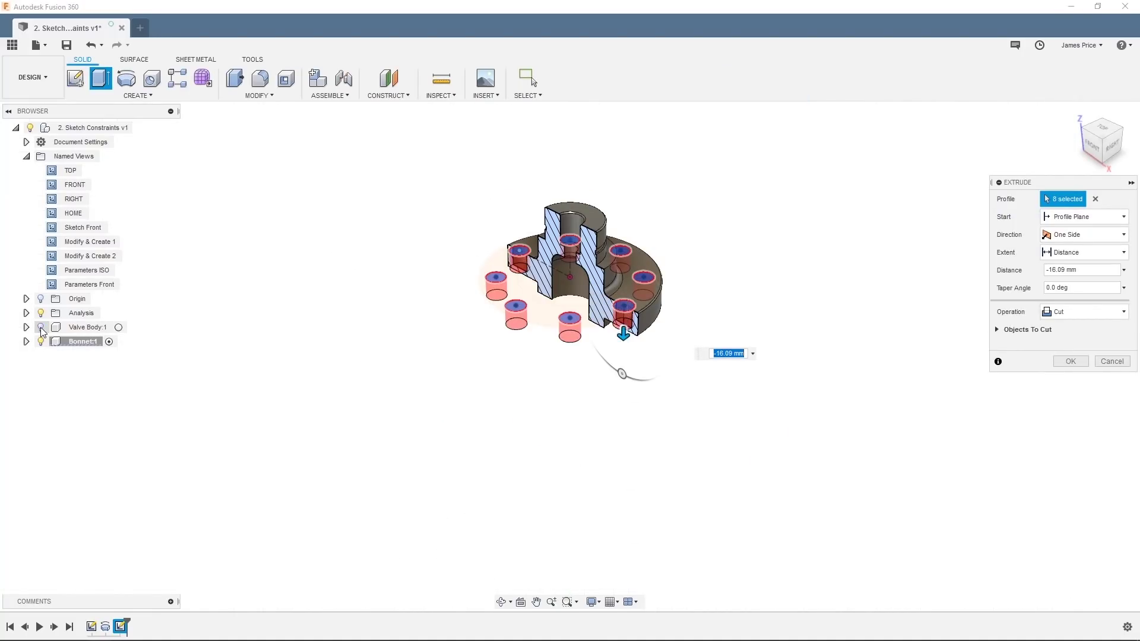
pyautogui.click(1060, 256)
pyautogui.click(1068, 283)
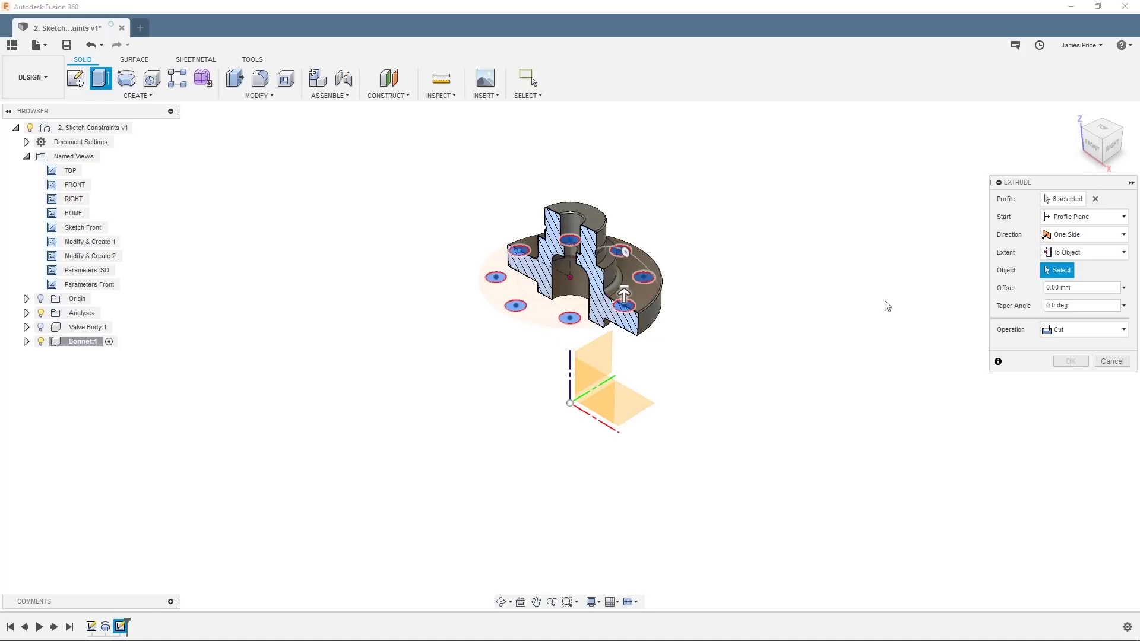
pyautogui.keyDown('shift'); pyautogui.moveTo(886, 306); pyautogui.dragTo(639, 291, button='middle'); pyautogui.keyUp('shift')
pyautogui.click(640, 297)
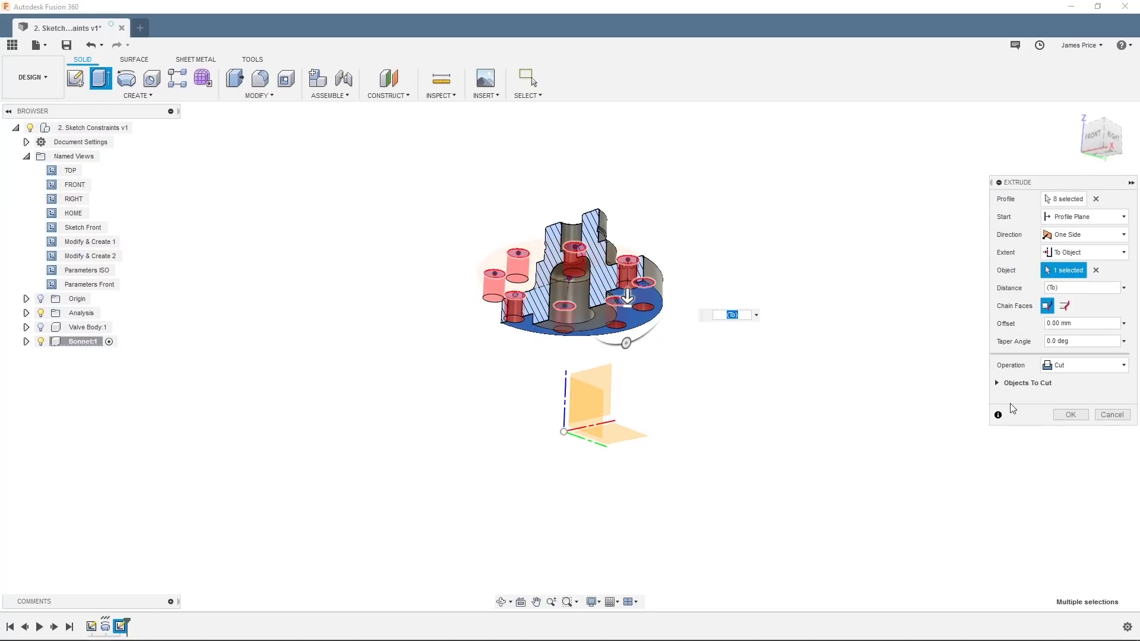
pyautogui.click(1076, 415)
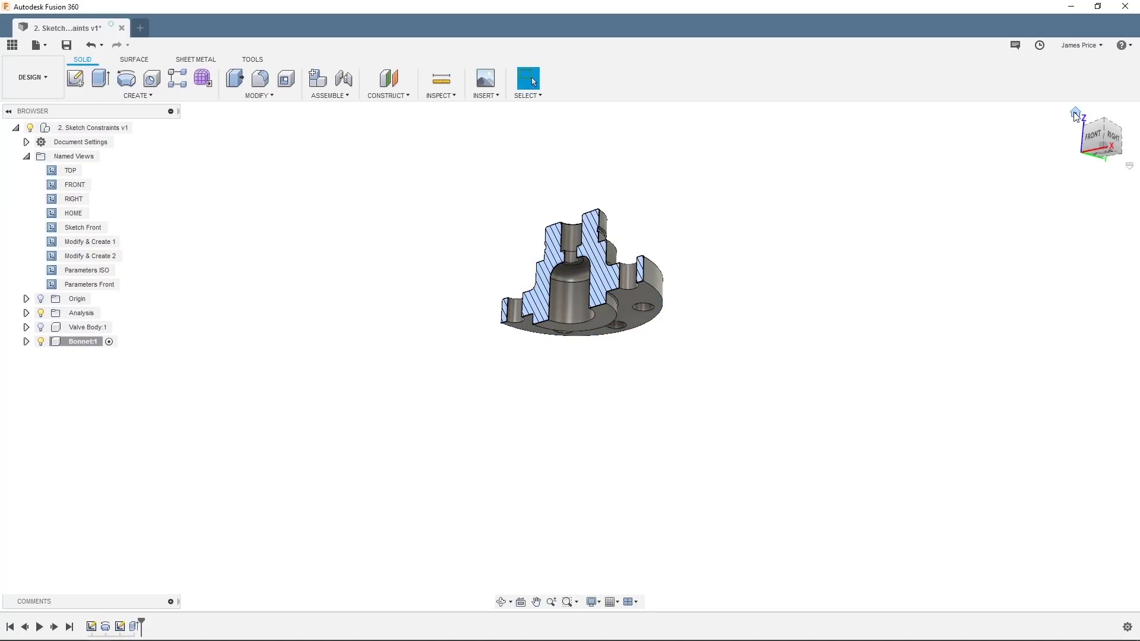
# Return to home view, unhide Valve Body:1, and fit the assembly with F6
pyautogui.click(1076, 113)
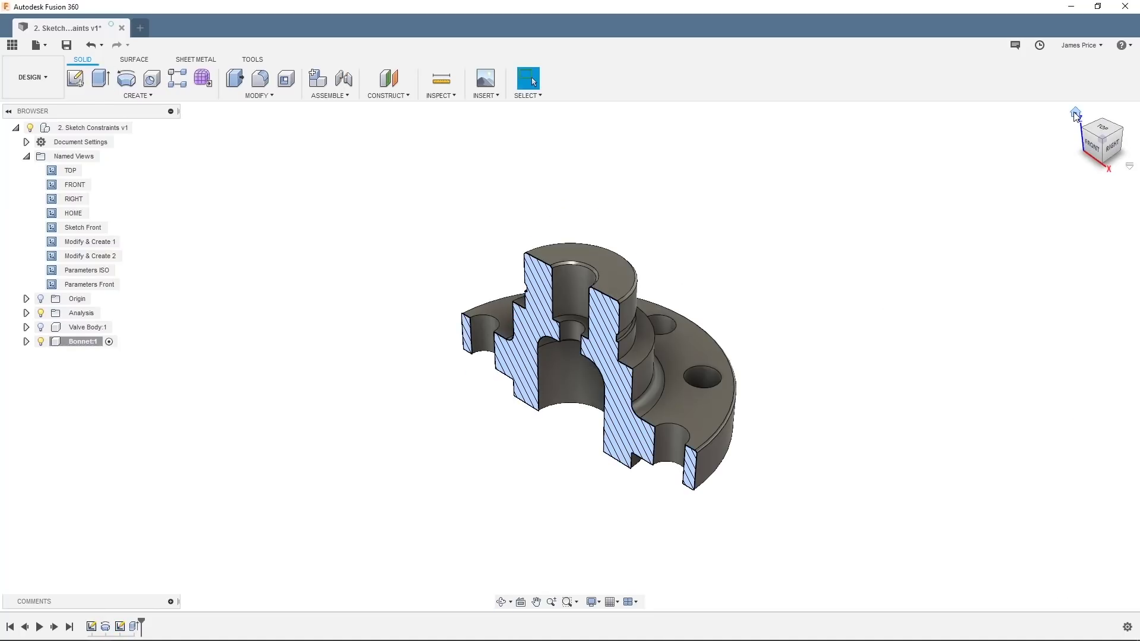
pyautogui.click(40, 328)
pyautogui.press('F6')
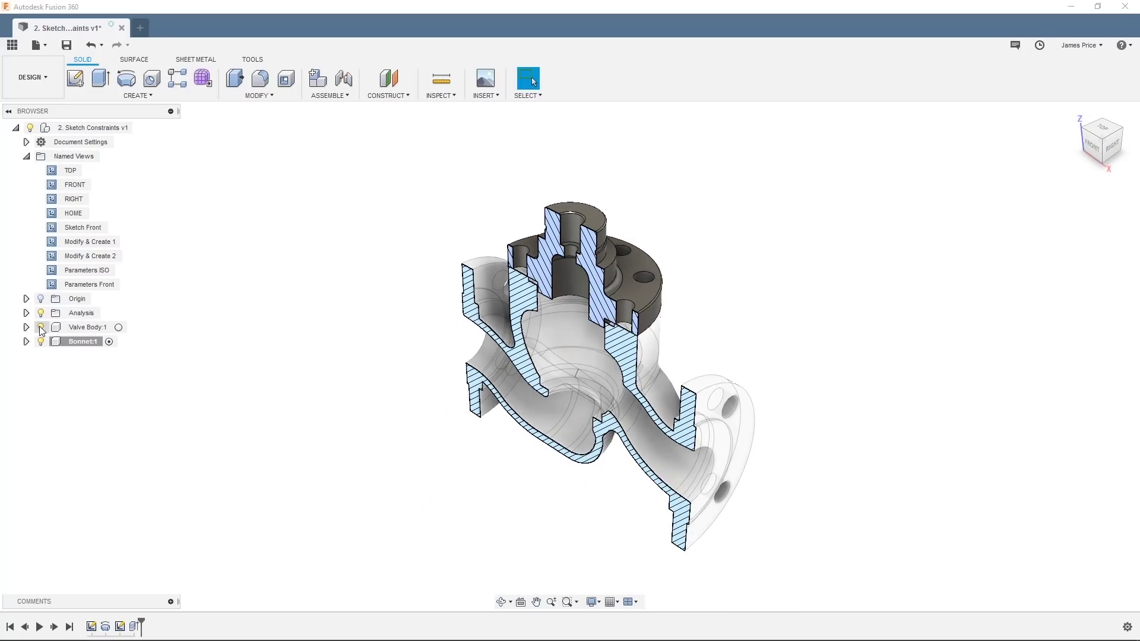